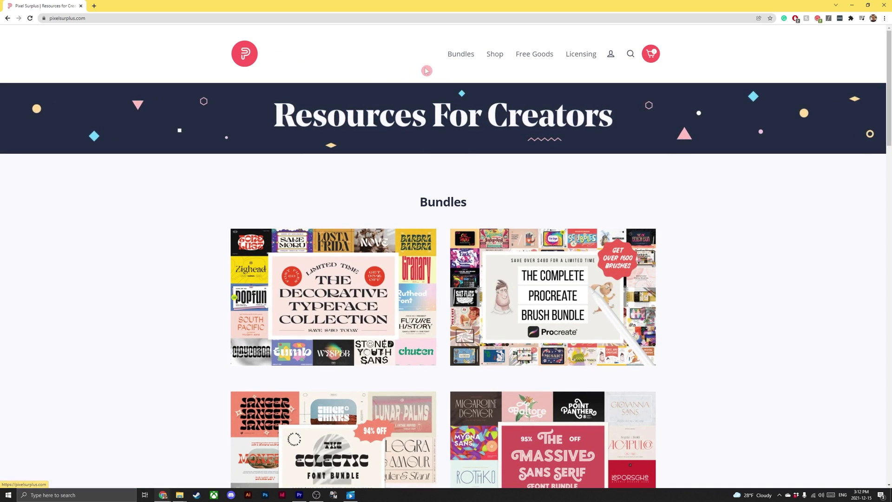
- Open the Blackshore hand-painted font's product page from the shop's Fonts collection
left_click(497, 58)
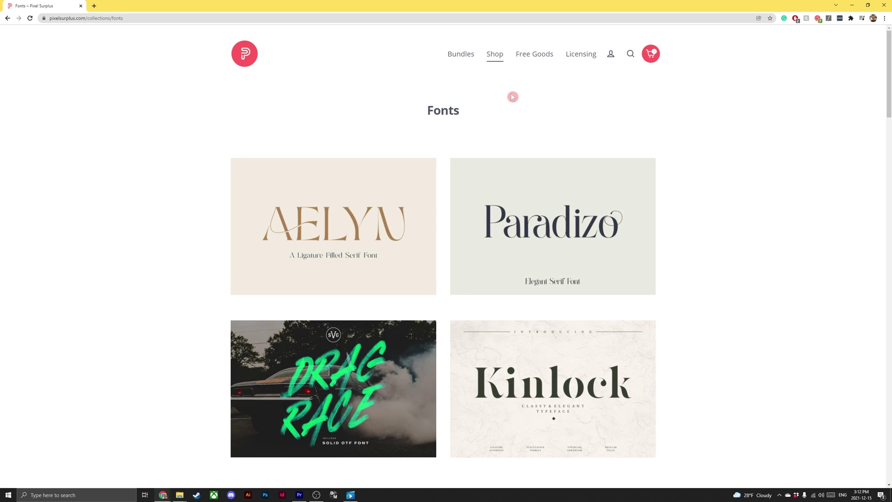
left_click_drag(889, 95, 889, 172)
scroll(660, 301, "down", 15)
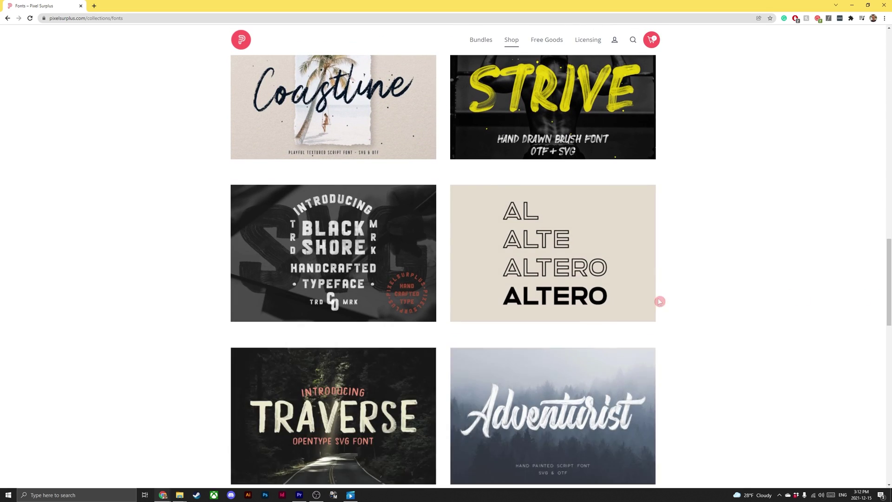
left_click(379, 280)
- Browse through the Blackshore font's product preview images
left_click(251, 139)
left_click(252, 139)
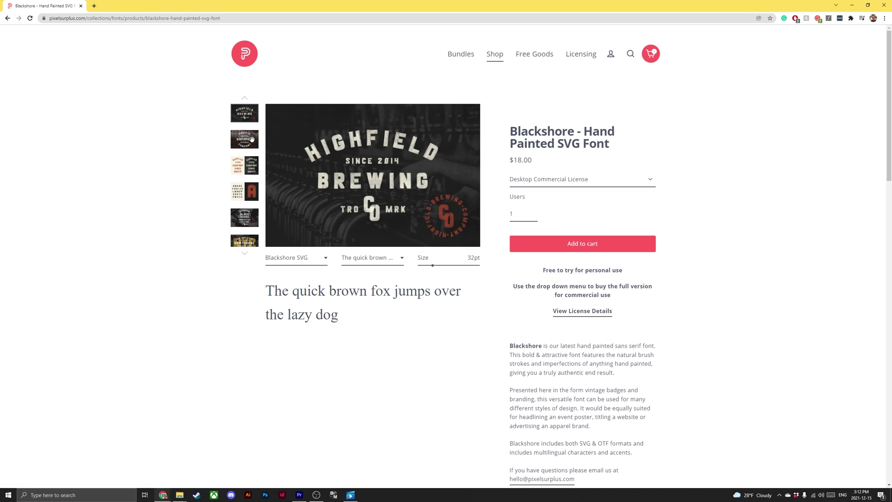
left_click(252, 139)
left_click(252, 141)
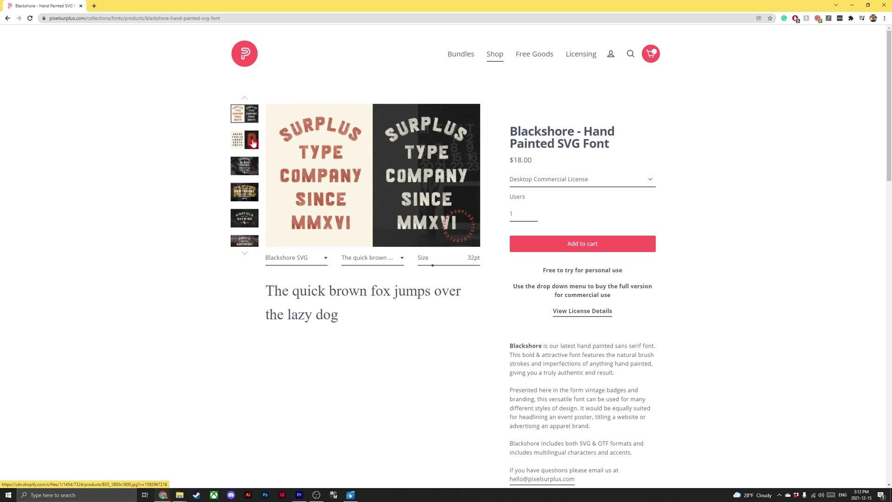
left_click(252, 141)
left_click(252, 141)
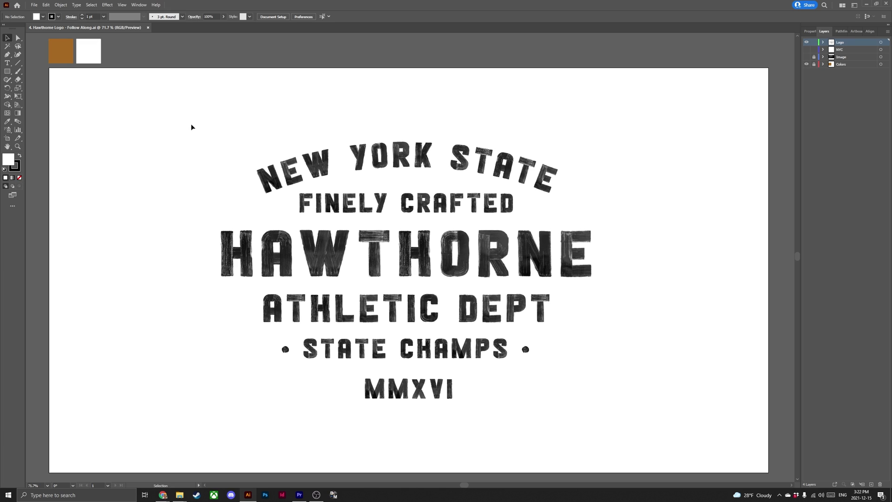
- Select then deselect the logo group, and briefly hide the top layer to check it
left_click_drag(216, 156, 631, 435)
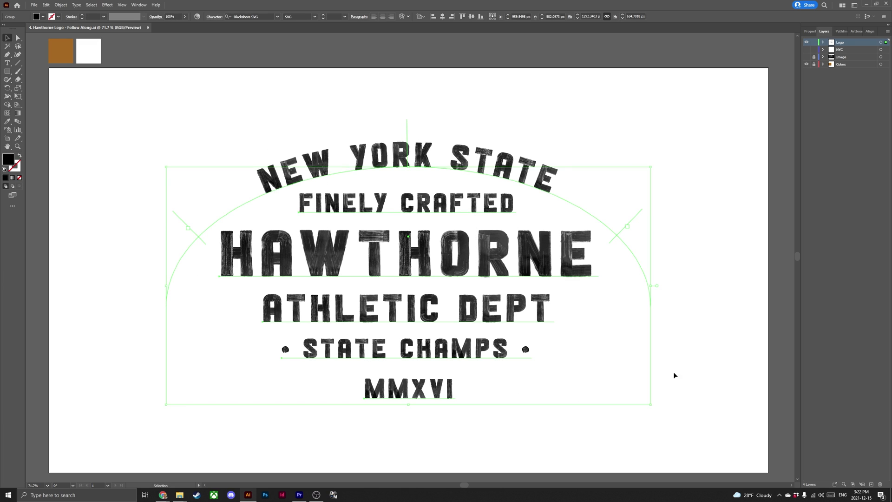
left_click(695, 366)
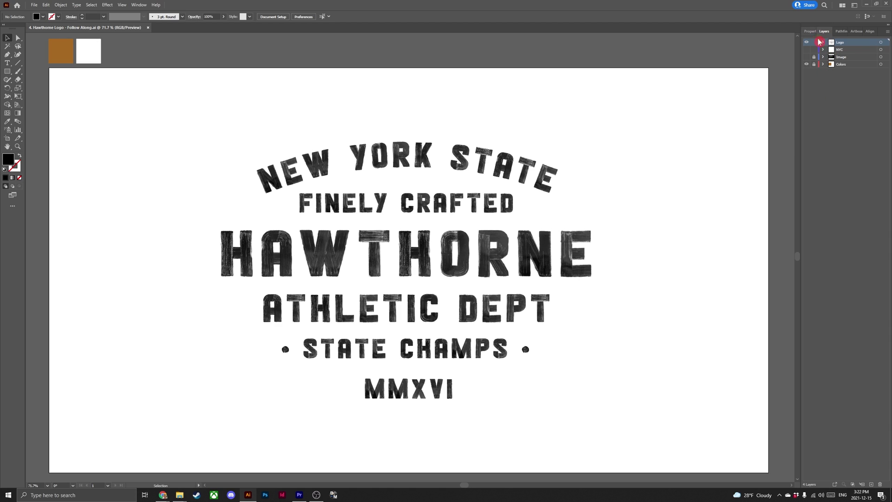
left_click(828, 67)
left_click(807, 43)
left_click(811, 56)
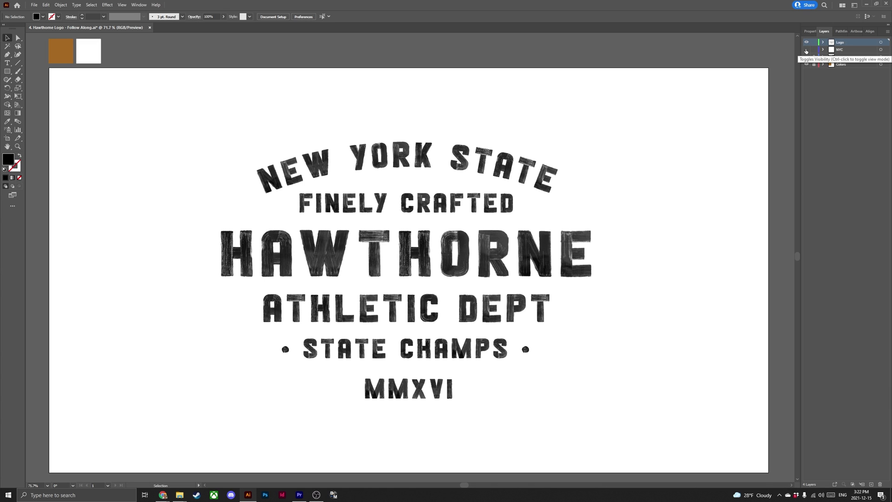
- Preview the NYC, Image and Colors layers, then lock the NYC layer
left_click(807, 50)
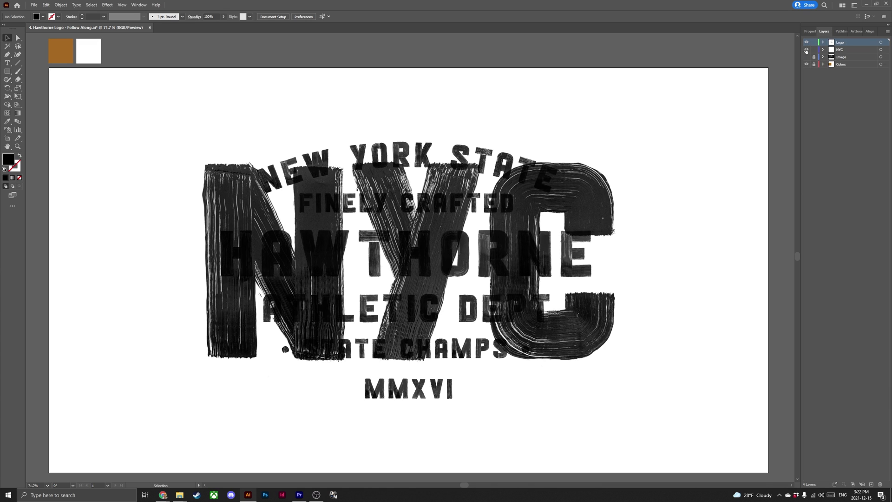
left_click(807, 50)
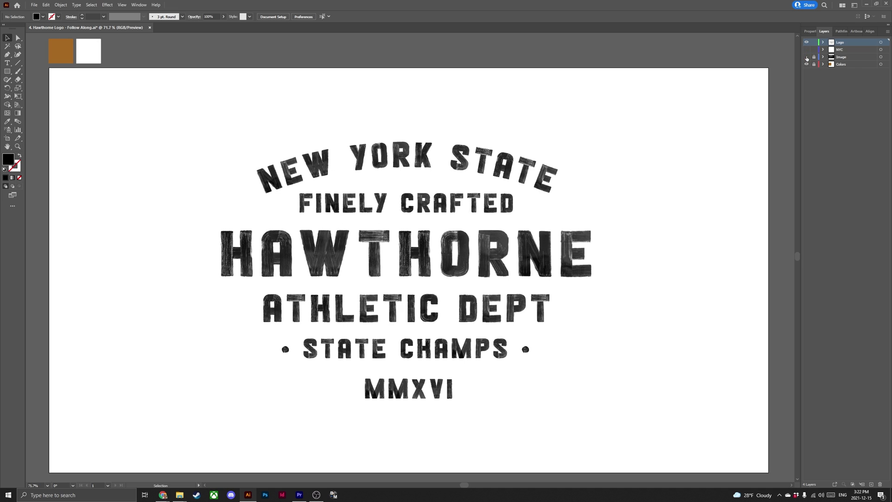
left_click(807, 57)
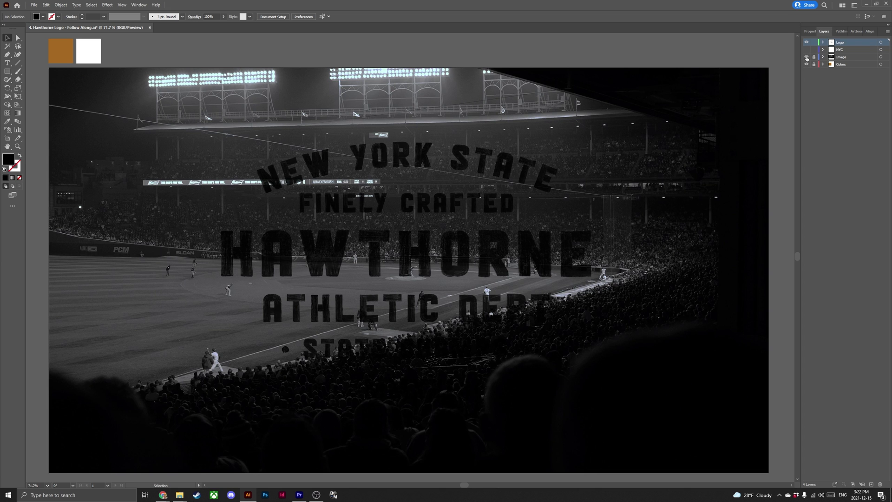
left_click(807, 57)
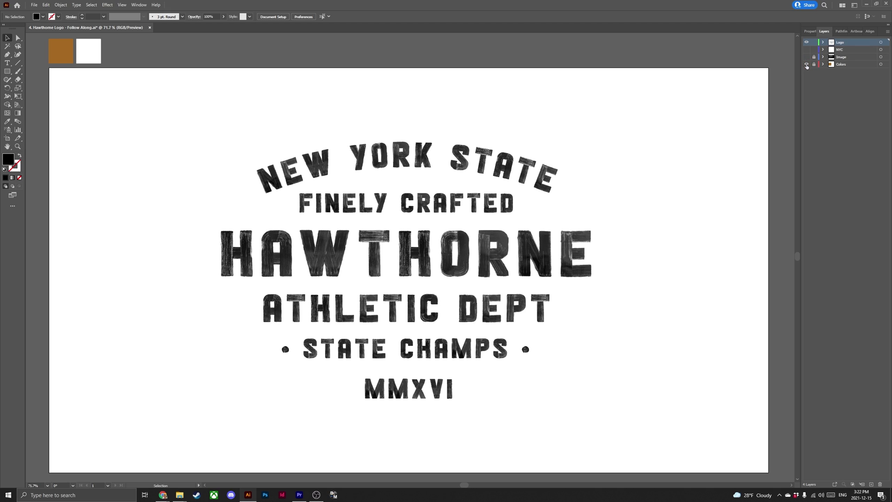
left_click(807, 64)
left_click(807, 65)
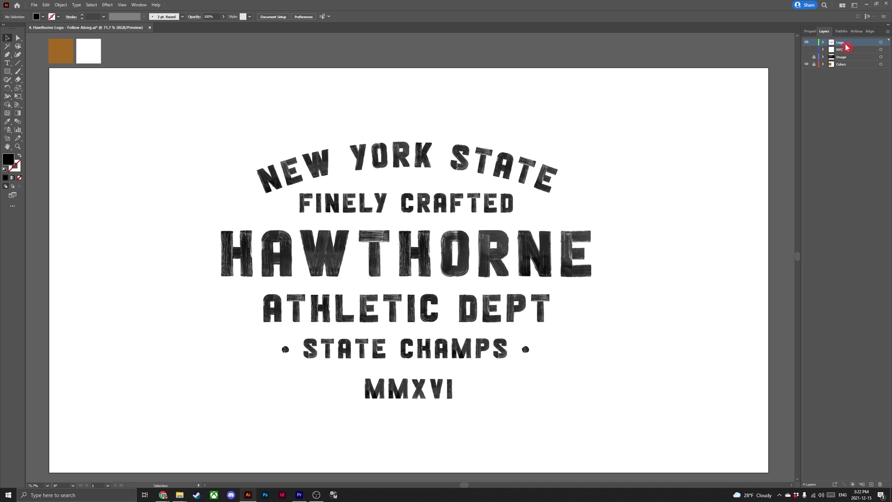
left_click(814, 49)
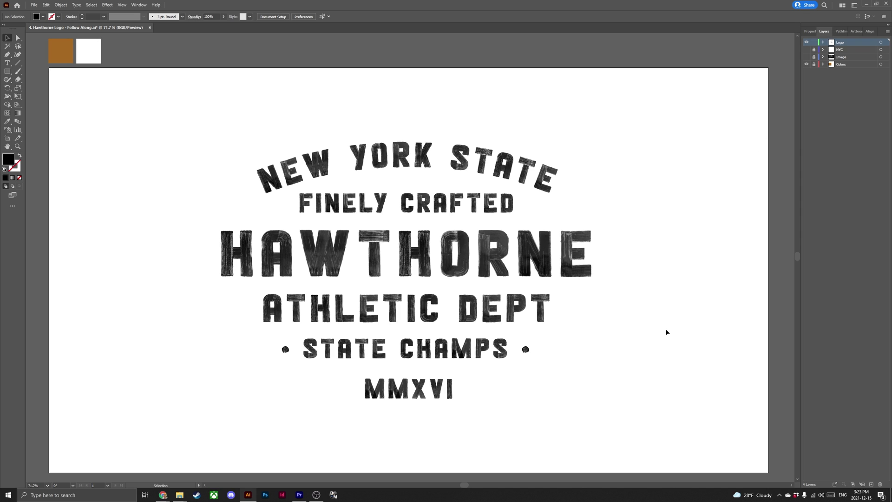
- Select all the Hawthorne logo text and group it
key("ctrl")
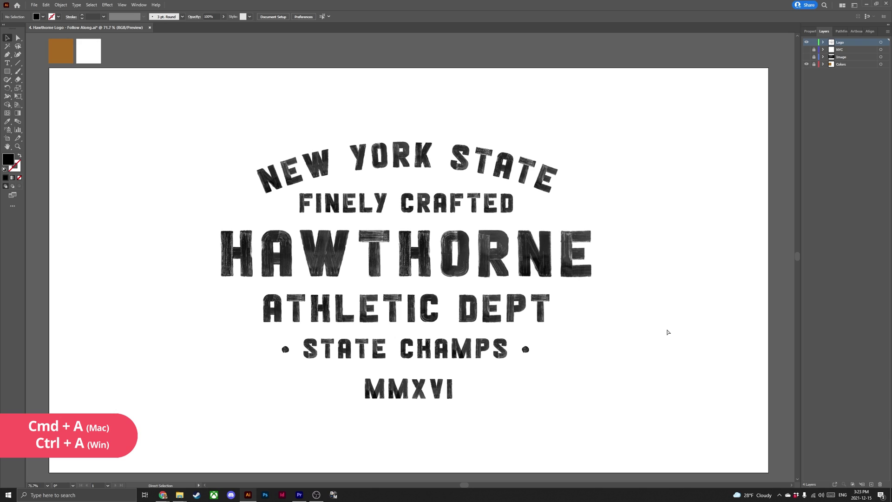
key("ctrl+a")
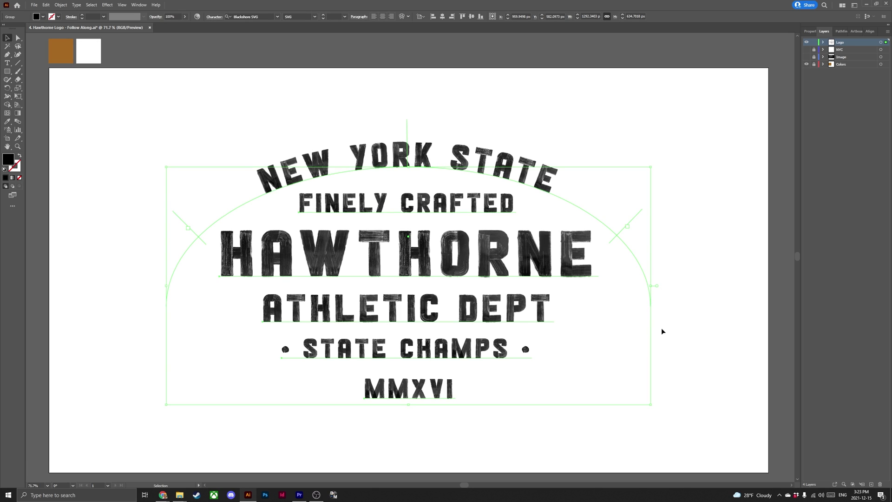
key("ctrl+g")
key("a")
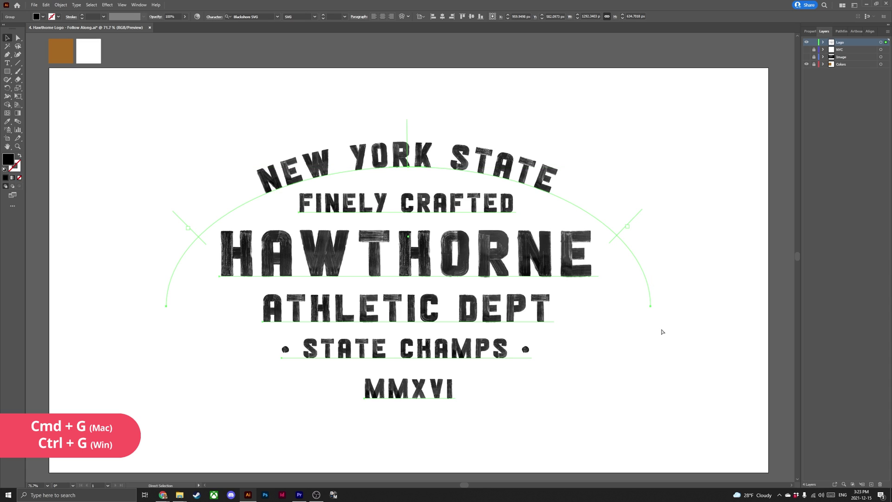
key("v")
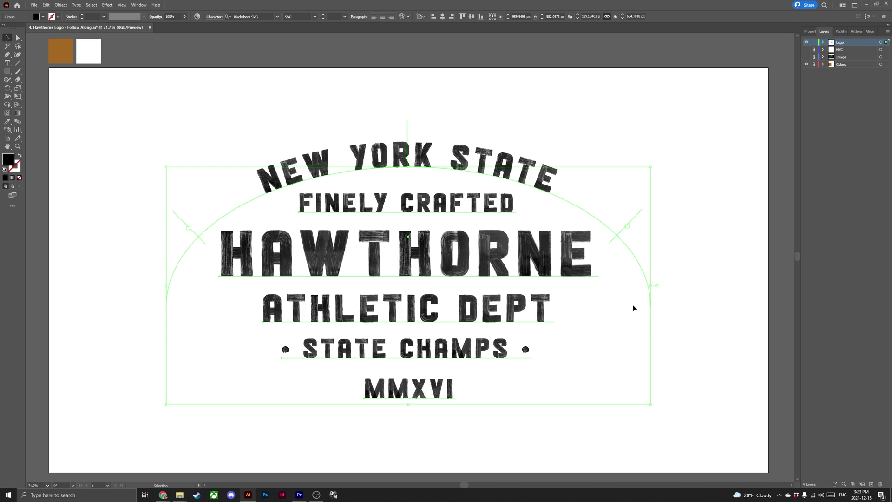
- Draw a large rectangle over most of the artboard and fill it bright red
left_click(8, 73)
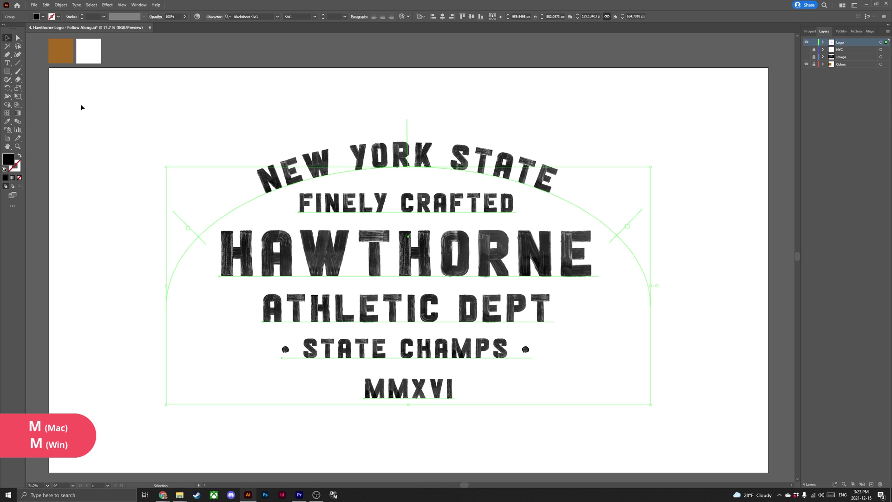
key("m")
left_click_drag(135, 118, 660, 429)
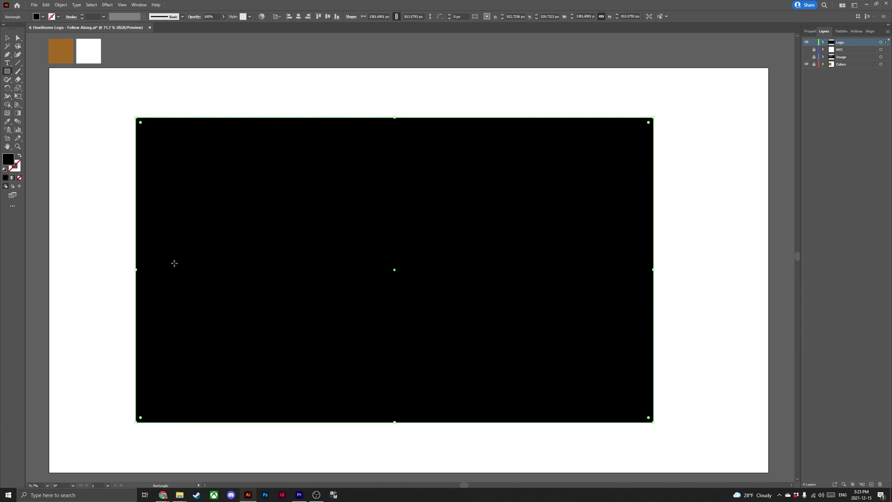
double_click(8, 161)
left_click_drag(207, 274, 240, 250)
left_click(316, 244)
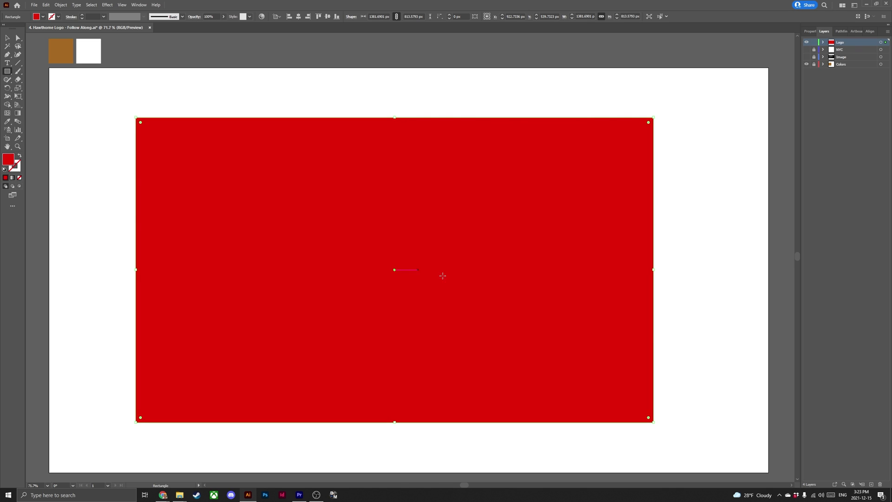
key("v")
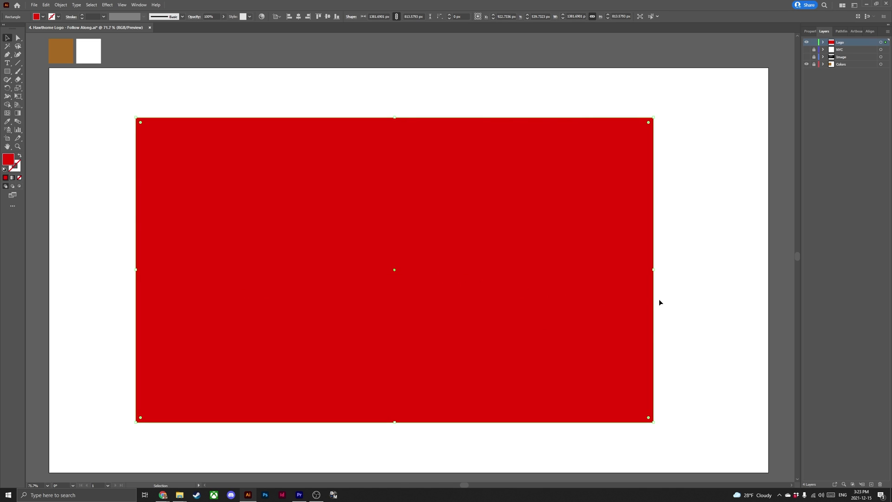
- Send the red rectangle behind the logo text with Shift+Ctrl+[
right_click(443, 302)
mouse_move(489, 426)
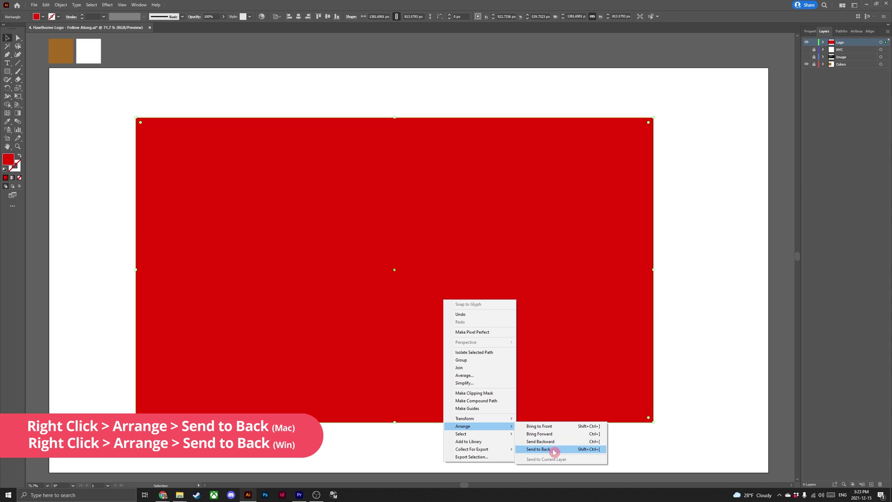
left_click(676, 410)
left_click(614, 394)
key("ctrl+shift+bracketleft")
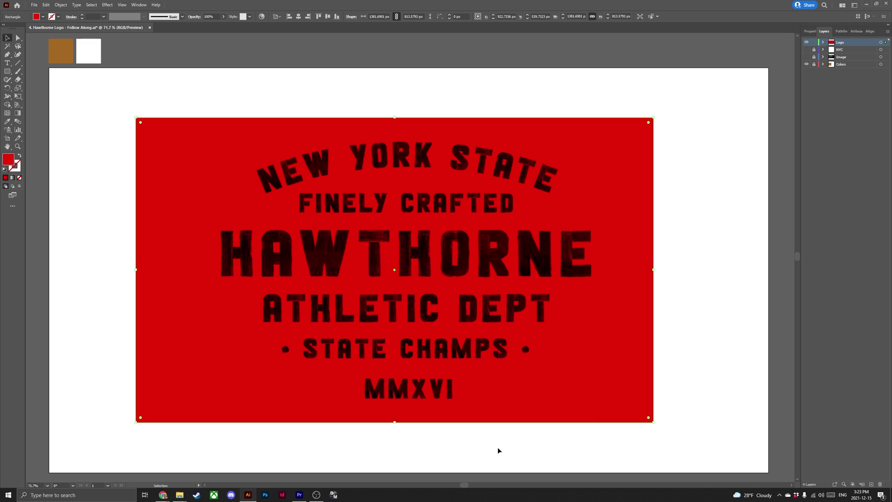
- Select all the artwork and bring up the Transparency panel
key("ctrl+shift+a")
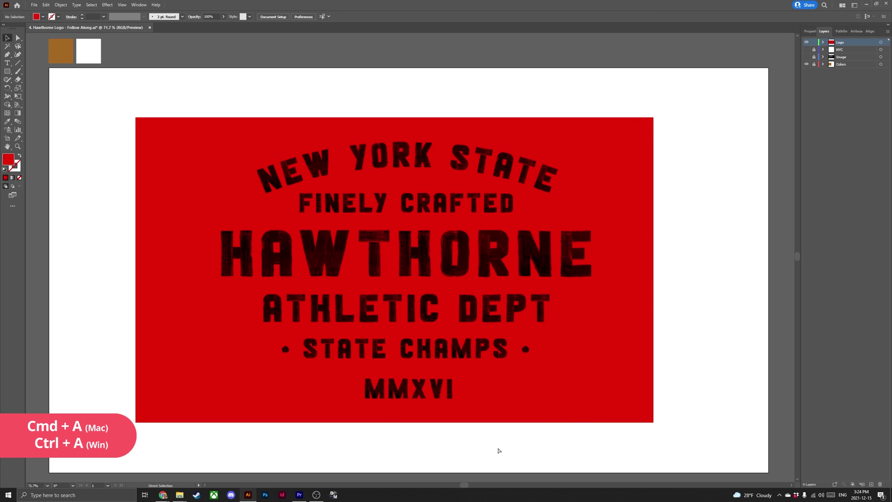
key("ctrl+a")
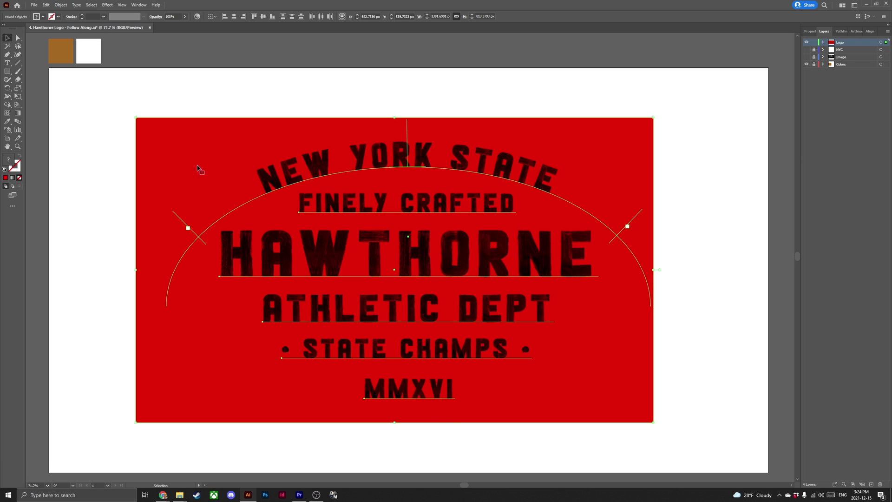
left_click(138, 5)
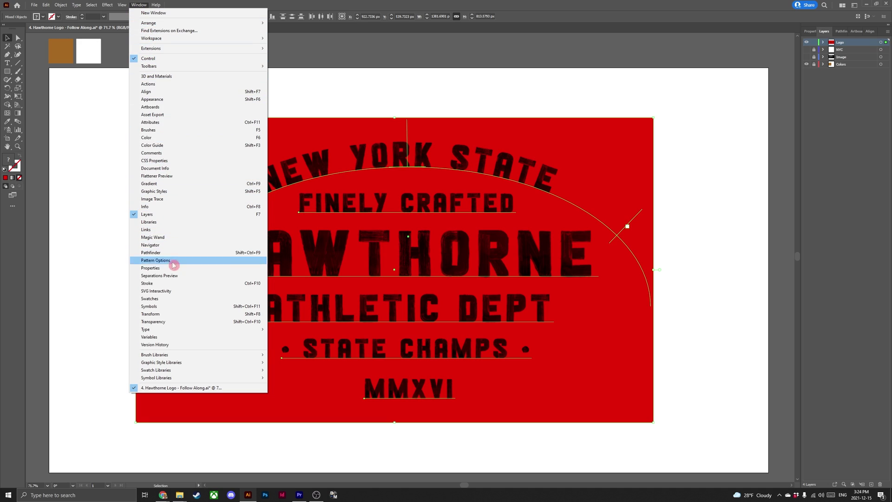
left_click(181, 322)
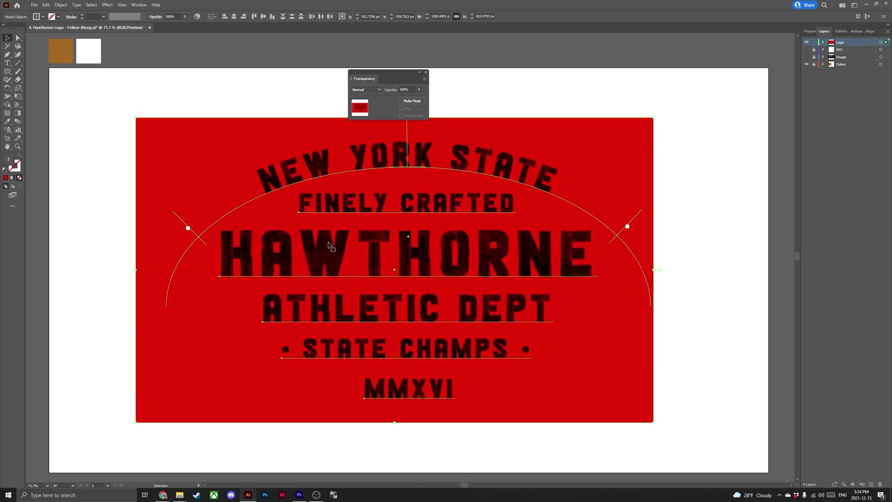
left_click_drag(403, 74, 421, 67)
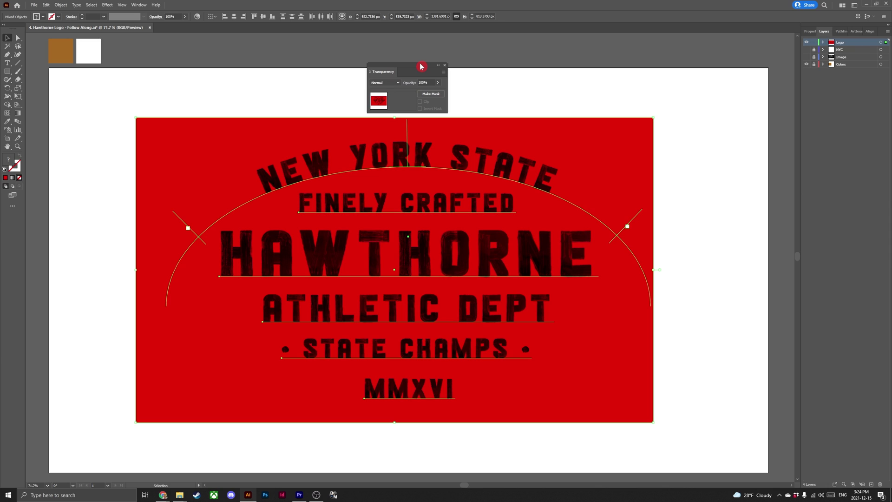
- Make an opacity mask from the logo text with Clip and Invert Mask, then move the panel aside
left_click(431, 94)
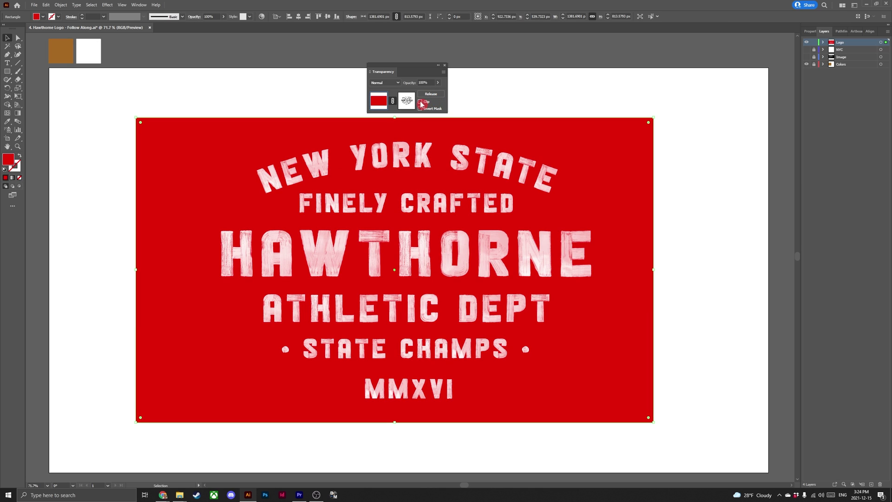
left_click(421, 102)
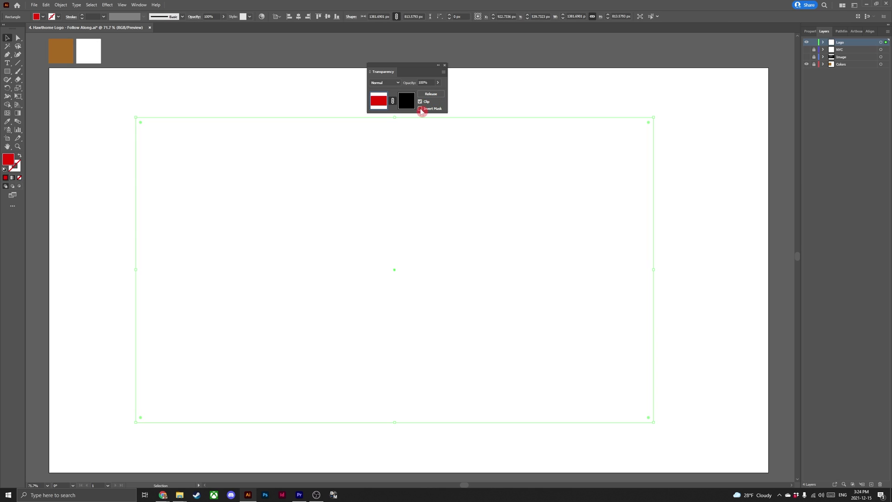
left_click(421, 109)
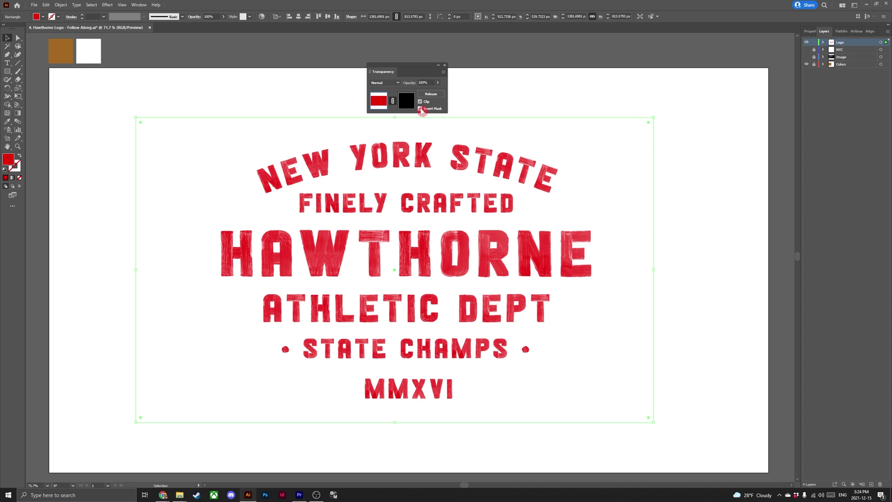
left_click(446, 66)
left_click_drag(420, 68, 737, 76)
left_click(11, 39)
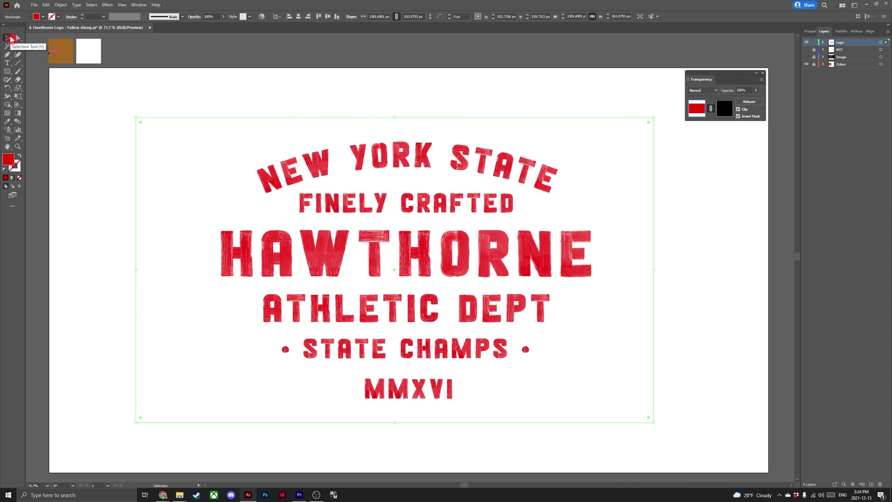
- Show the stadium photo and fill the masked logo rectangle white using the Eyedropper
left_click(81, 94)
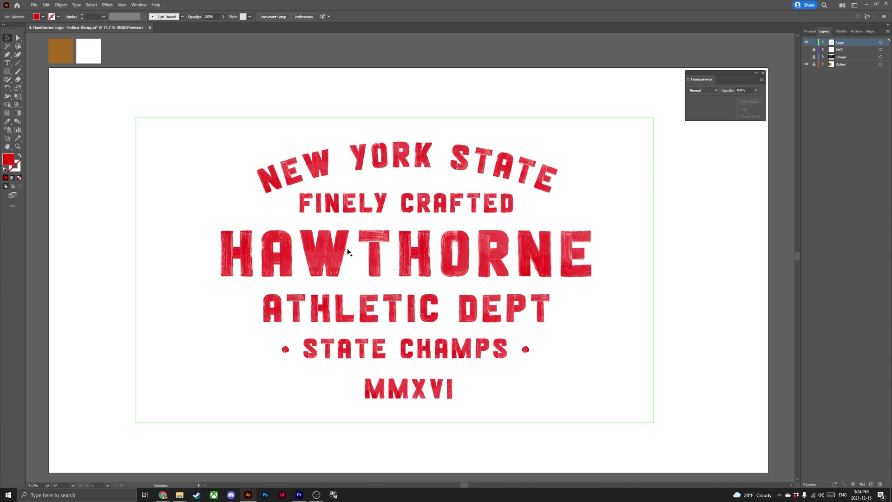
left_click(807, 57)
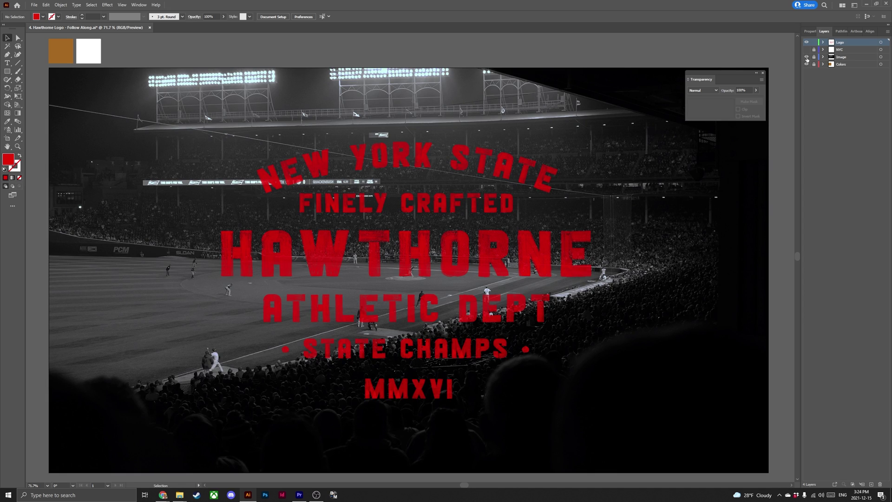
left_click(582, 210)
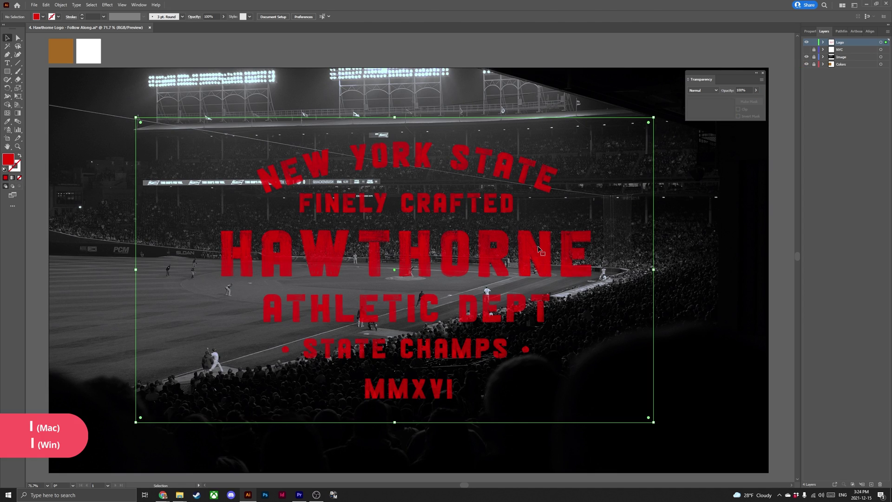
key("i")
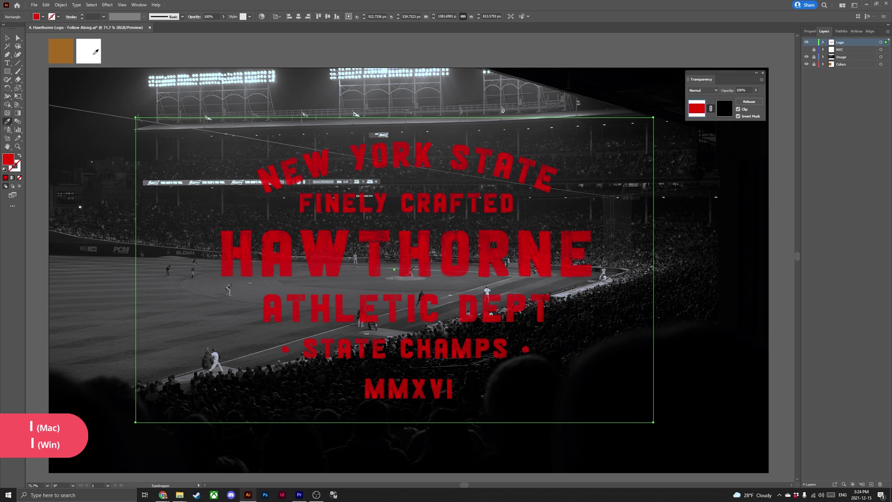
left_click(95, 52)
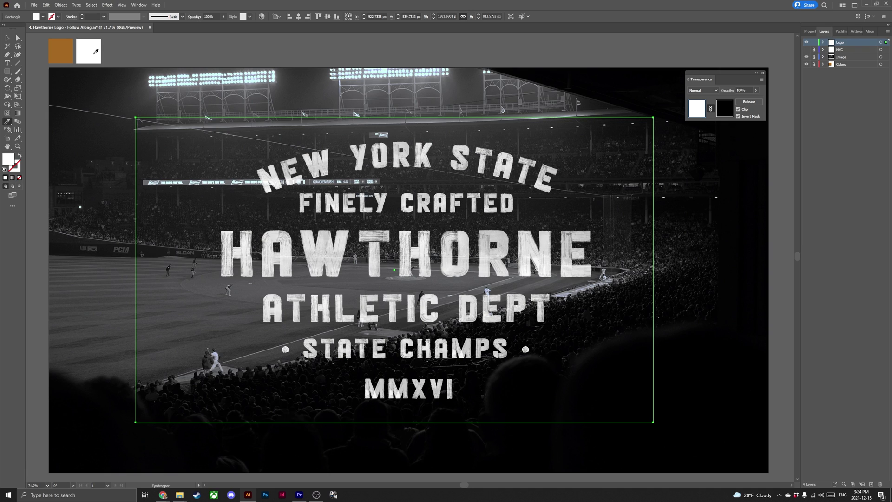
left_click(7, 37)
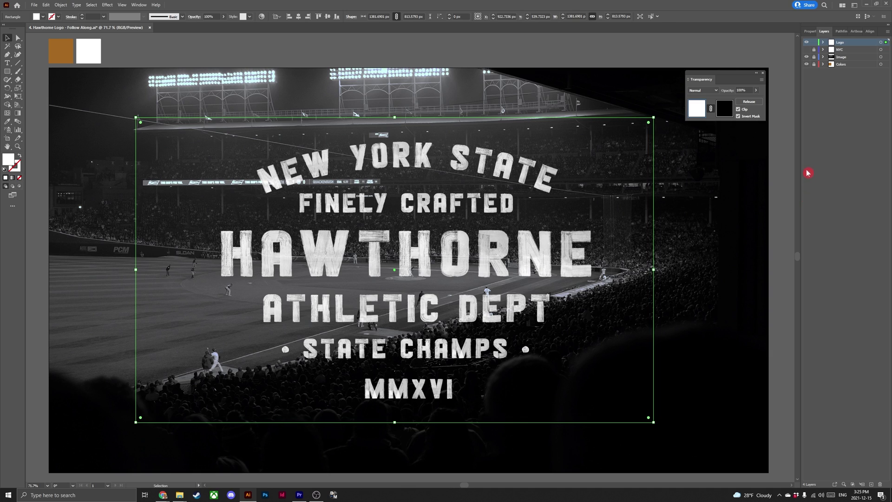
- Hide the Logo and Image layers, show and unlock NYC, and lock Logo
left_click(806, 43)
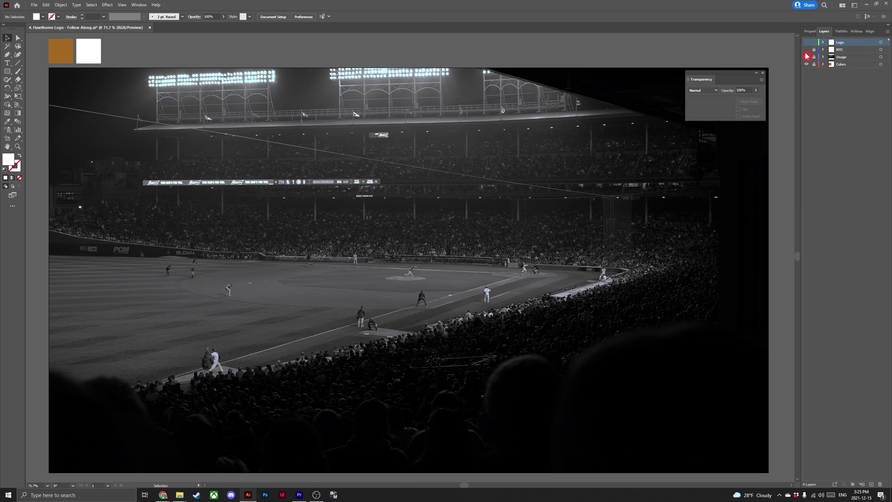
left_click(806, 58)
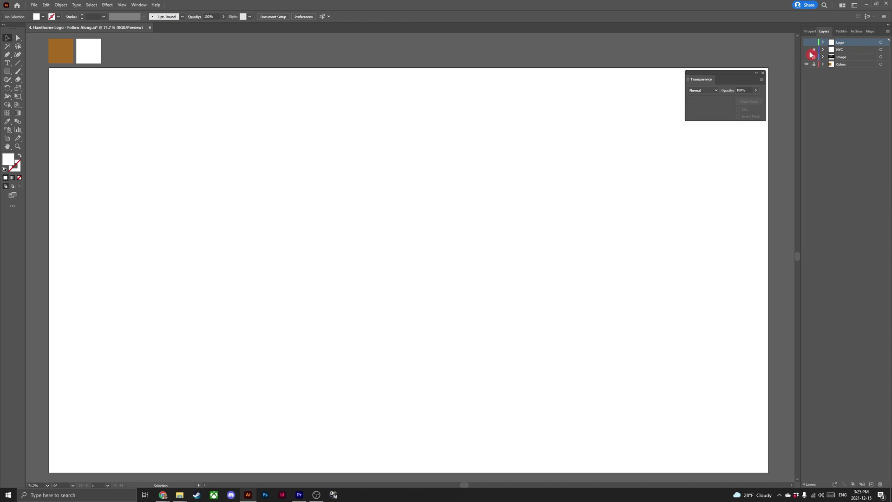
left_click(807, 49)
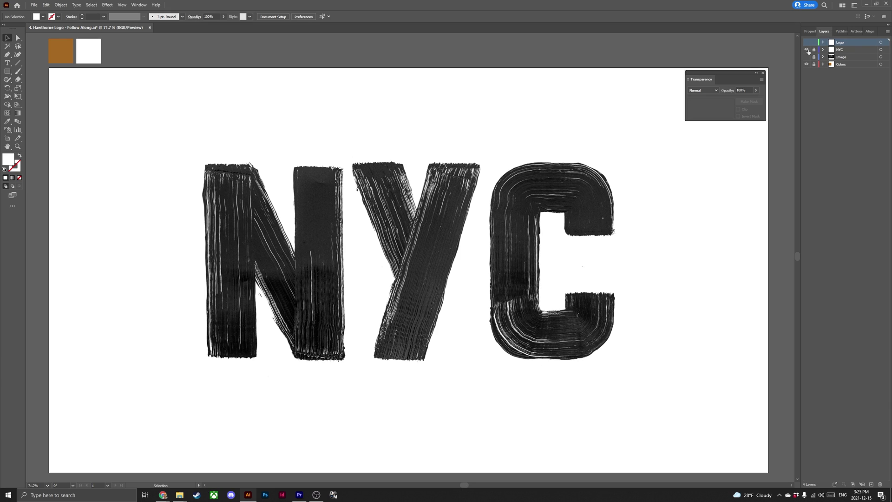
left_click(814, 49)
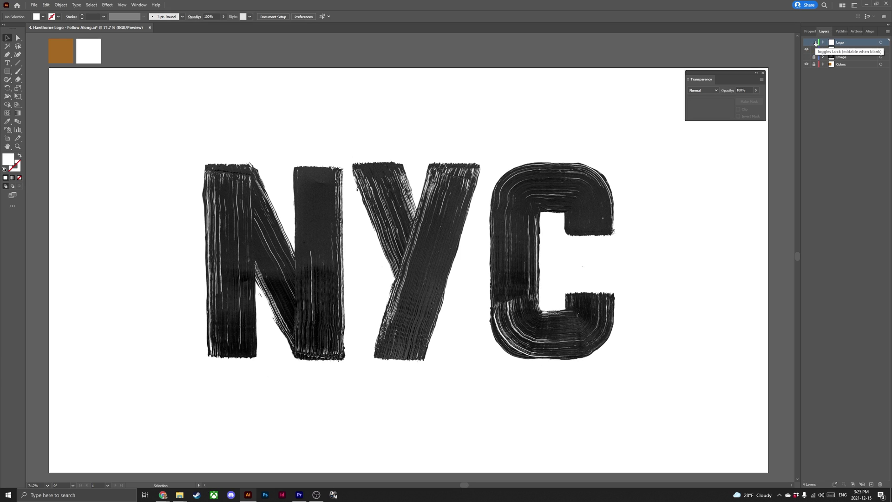
left_click(815, 43)
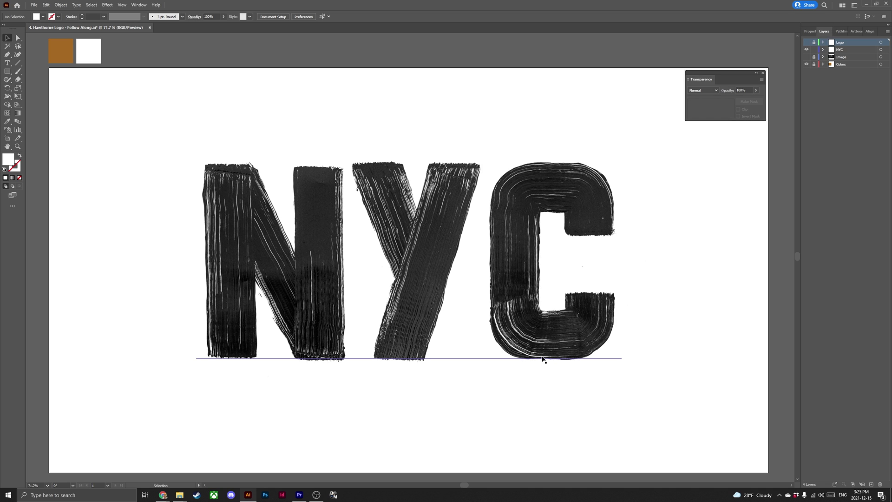
- Draw a rectangle on the NYC layer covering the brushed lettering
left_click(18, 87)
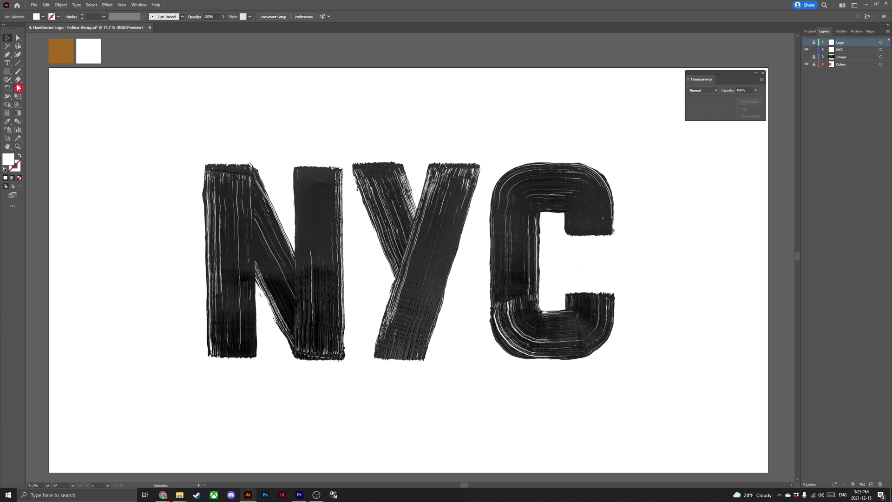
key("m")
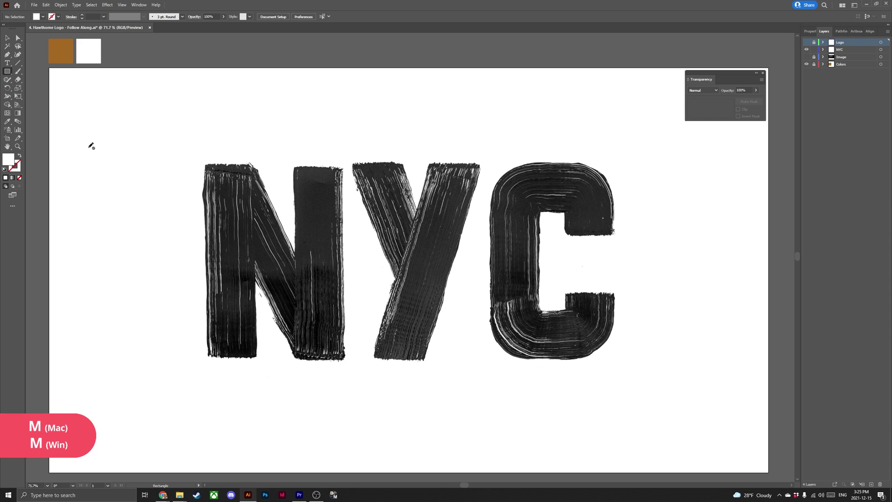
left_click(838, 50)
left_click_drag(157, 140, 643, 379)
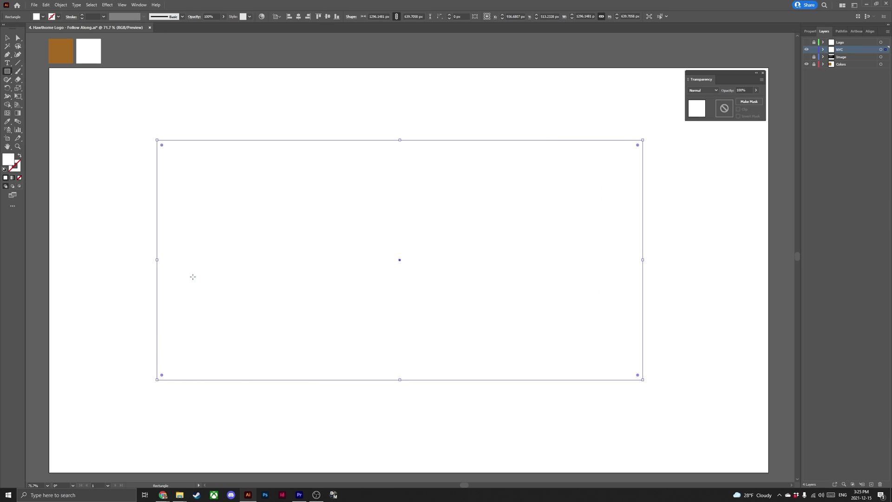
- Fill the new rectangle pure red and send it behind the NYC lettering
double_click(7, 160)
left_click(241, 243)
left_click(317, 245)
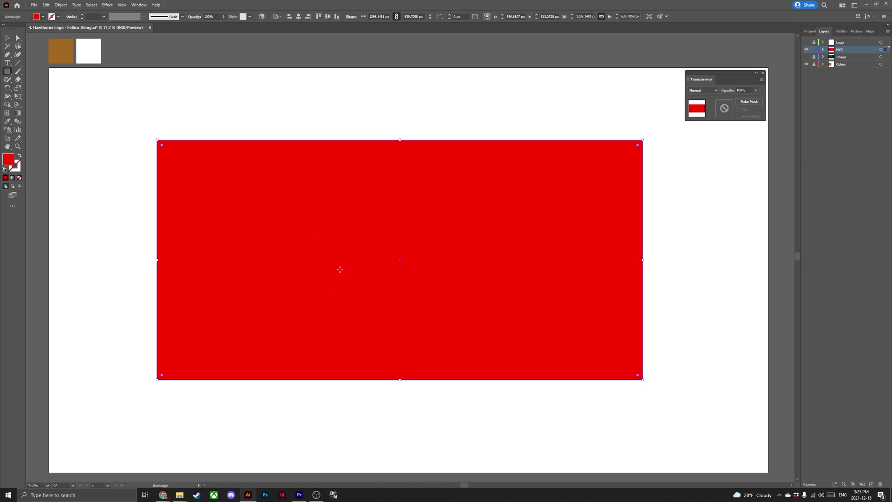
left_click(9, 41)
right_click(295, 244)
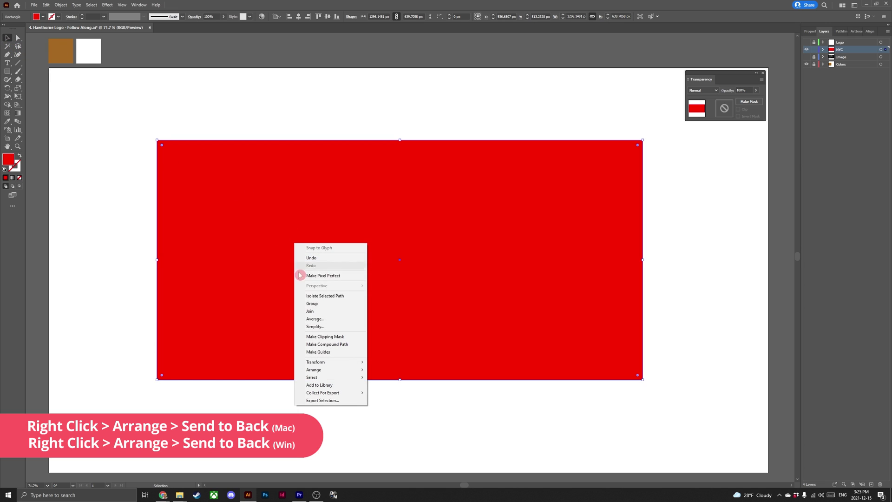
mouse_move(339, 370)
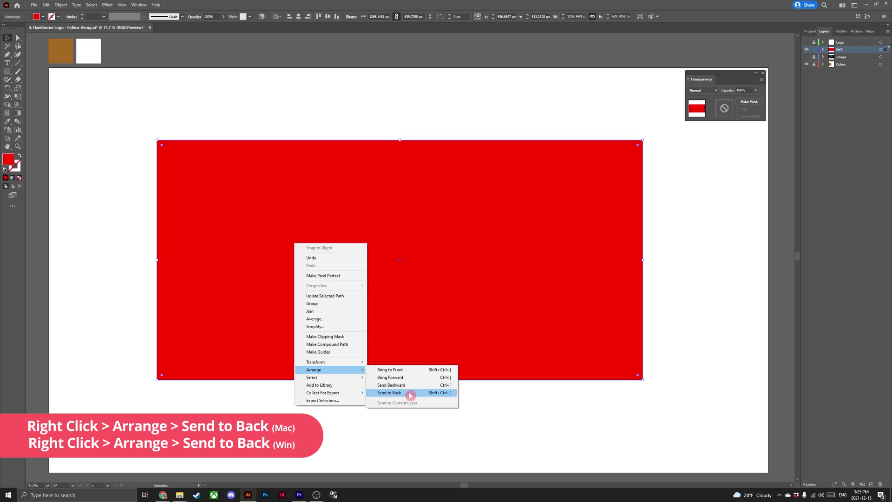
left_click(483, 350)
key("ctrl+shift+bracketleft")
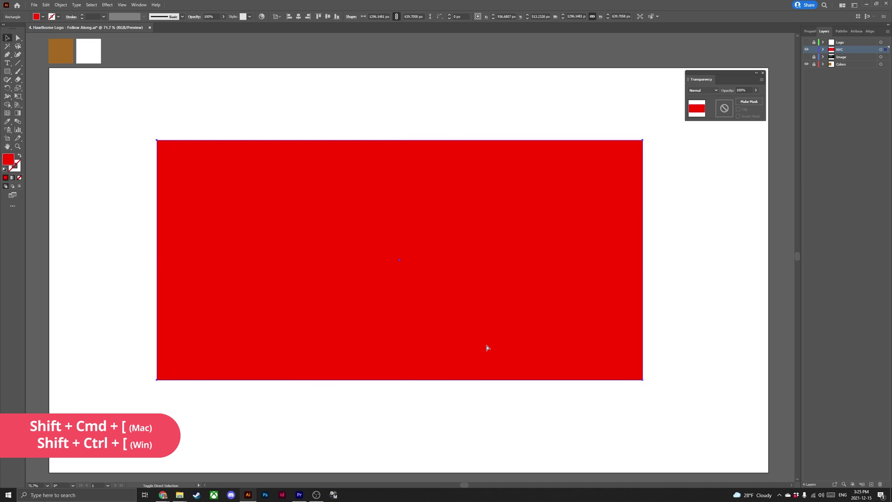
key("ctrl+shift+bracketleft")
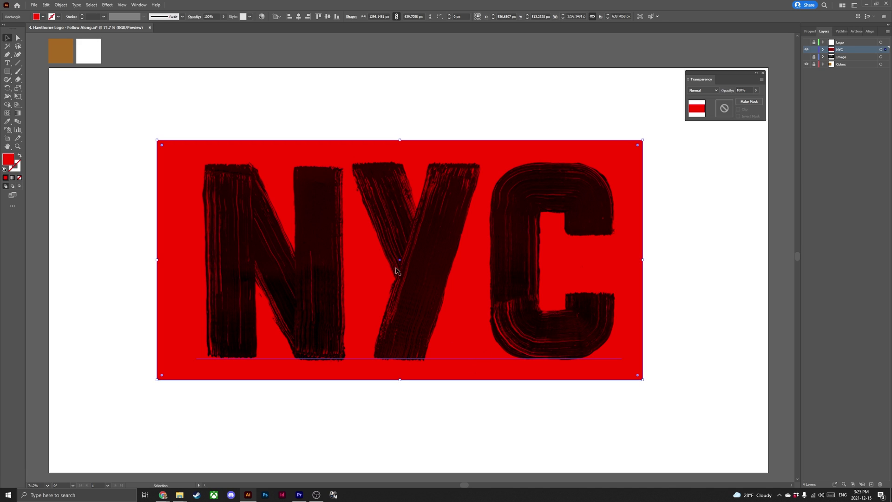
- Select both the NYC lettering and the red rectangle
left_click(139, 4)
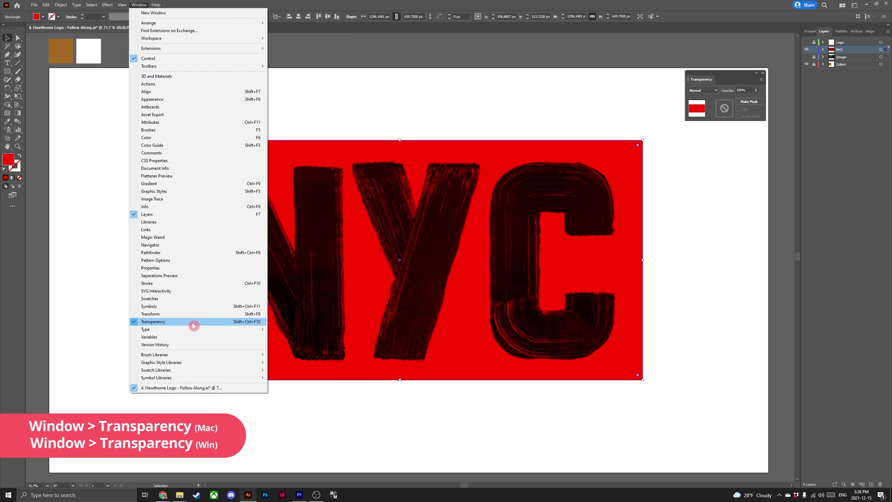
left_click(444, 100)
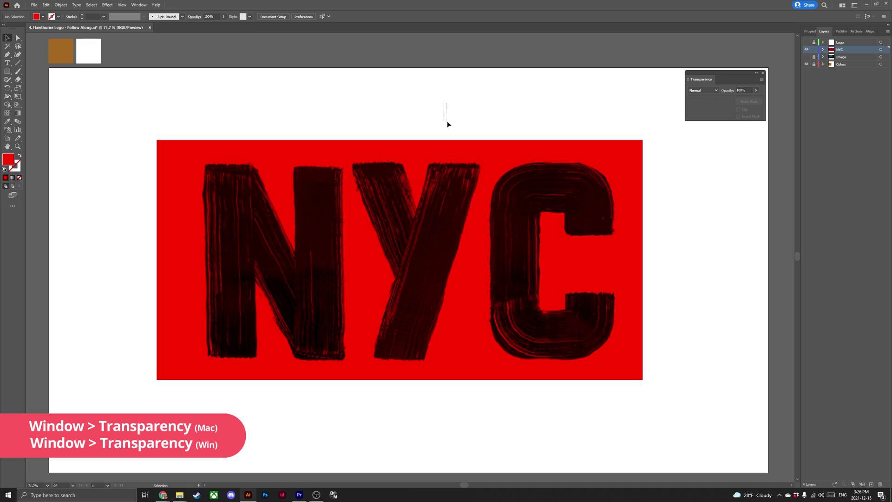
left_click(447, 120)
left_click(497, 271, "shift")
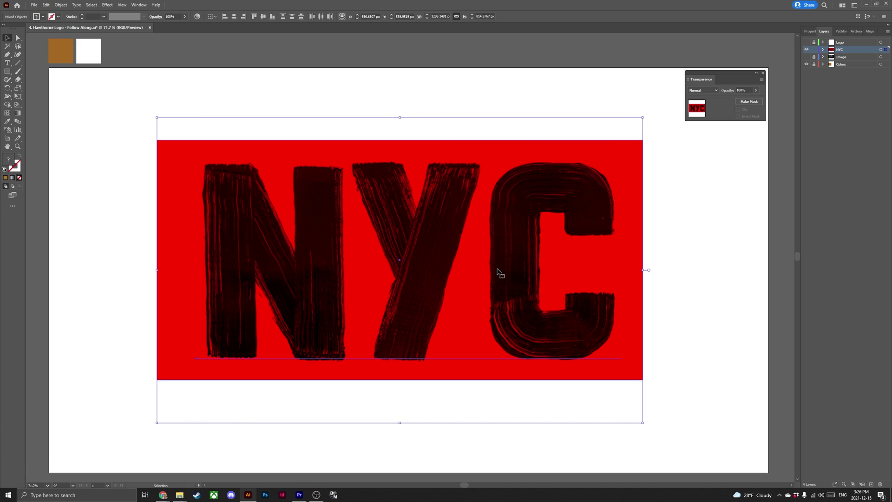
key("a")
key("v")
- Make a clipped, inverted opacity mask from the NYC lettering, then show Logo and Image layers
left_click(749, 101)
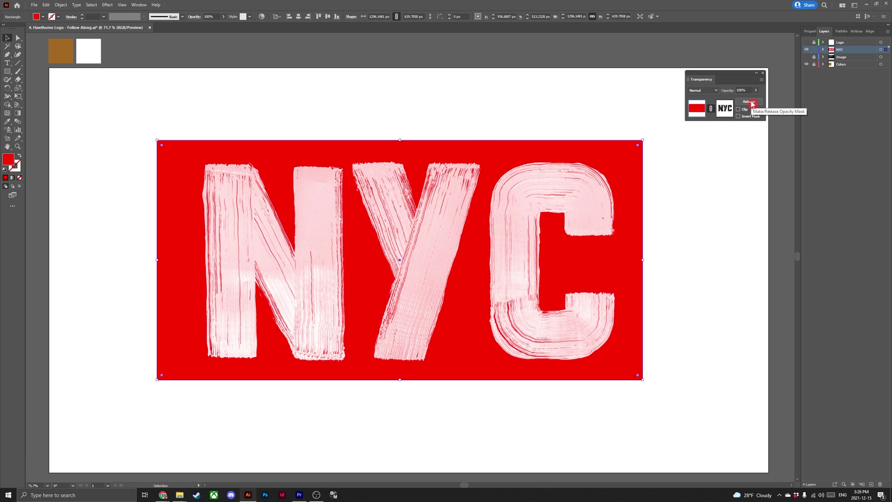
left_click(739, 109)
left_click(739, 117)
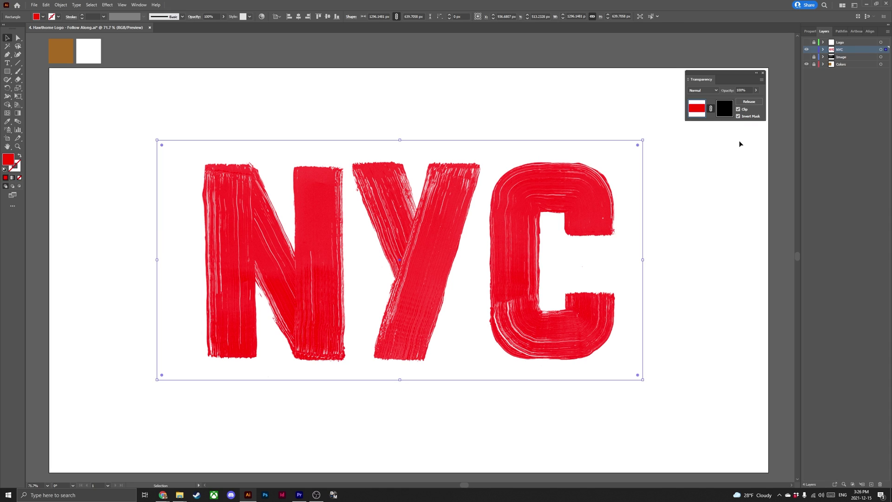
left_click(813, 64)
left_click(806, 42)
left_click(807, 56)
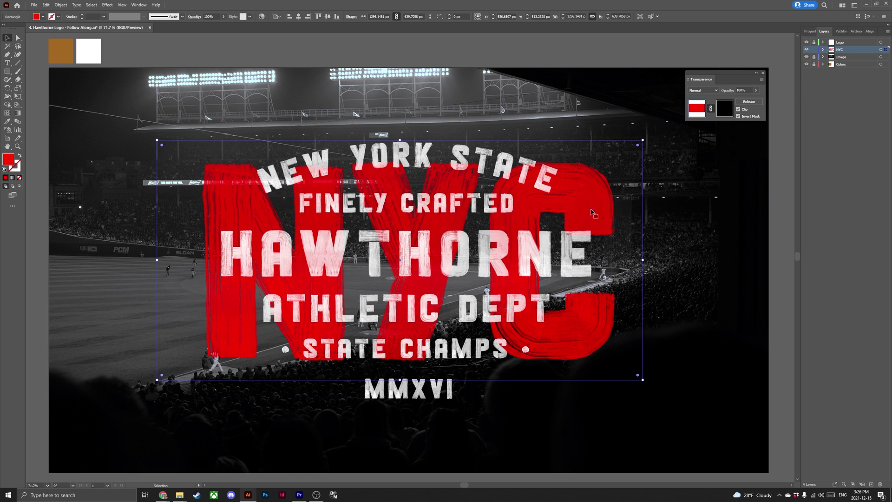
- Fill the masked NYC lettering with the gold-brown swatch colour using the Eyedropper
key("i")
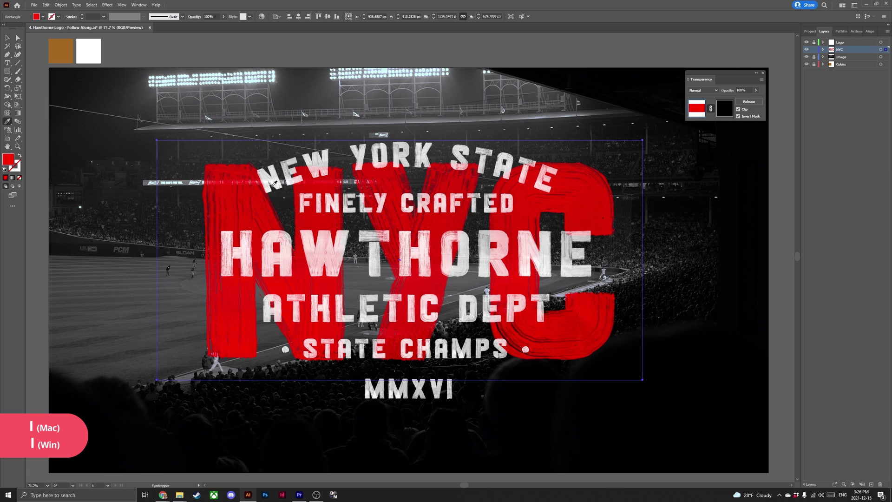
left_click(66, 46)
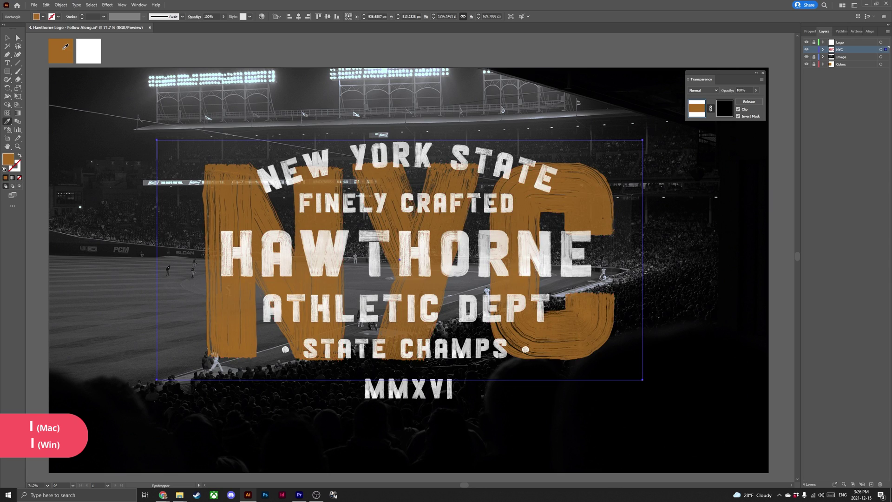
left_click(7, 37)
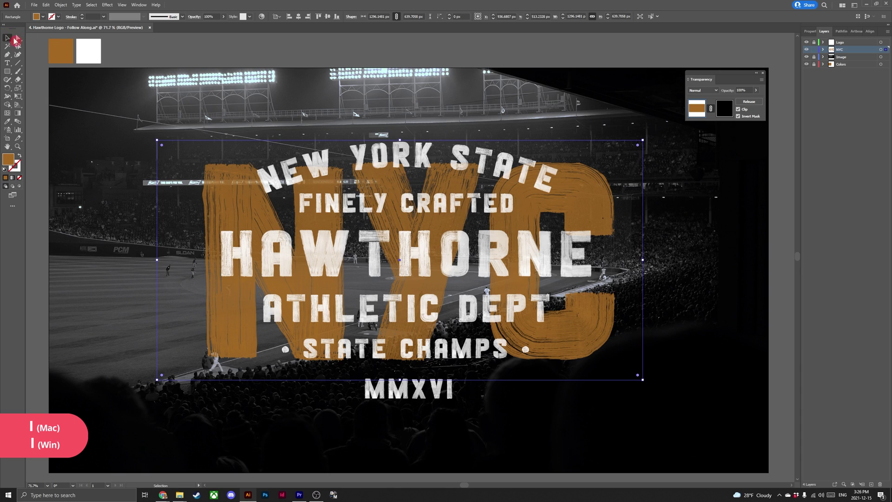
left_click(157, 51)
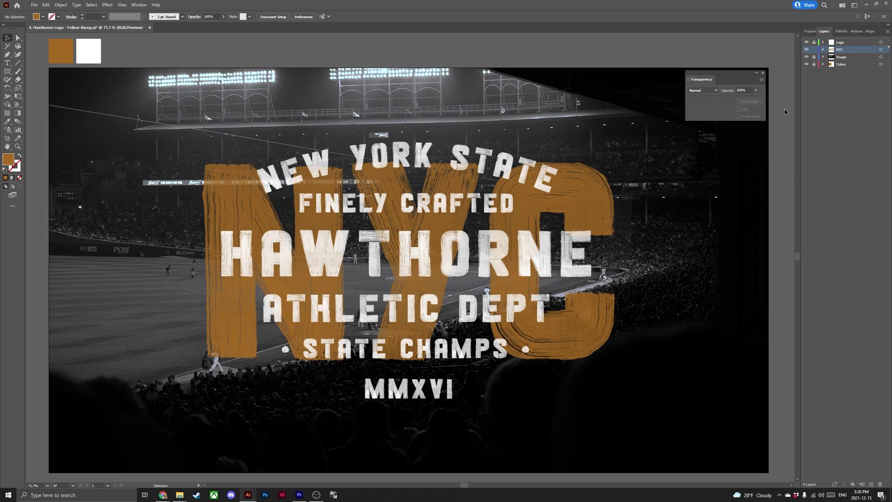
- Close the Transparency panel and zoom the artwork to fill the window
left_click(762, 73)
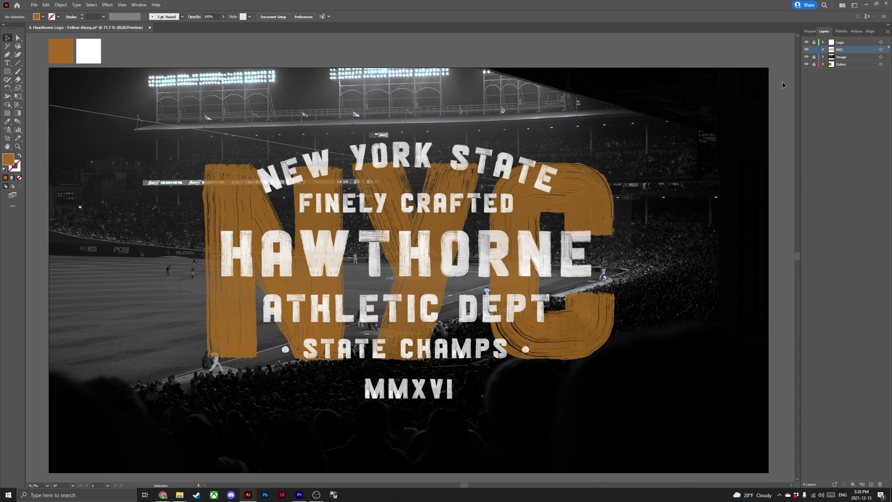
key("a")
key("ctrl+plus")
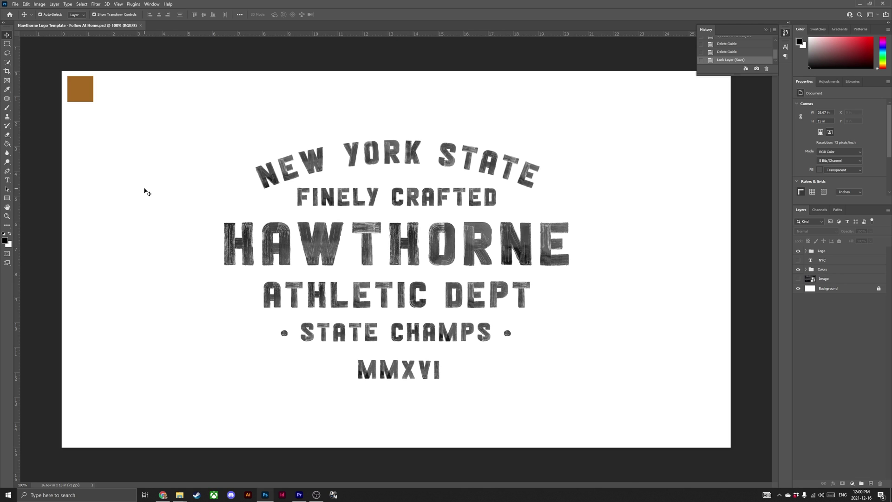
- Preview the Logo, NYC, Colors and Image layers, leave the photo visible, and select the Logo group
left_click(799, 252)
left_click(799, 252)
left_click(799, 261)
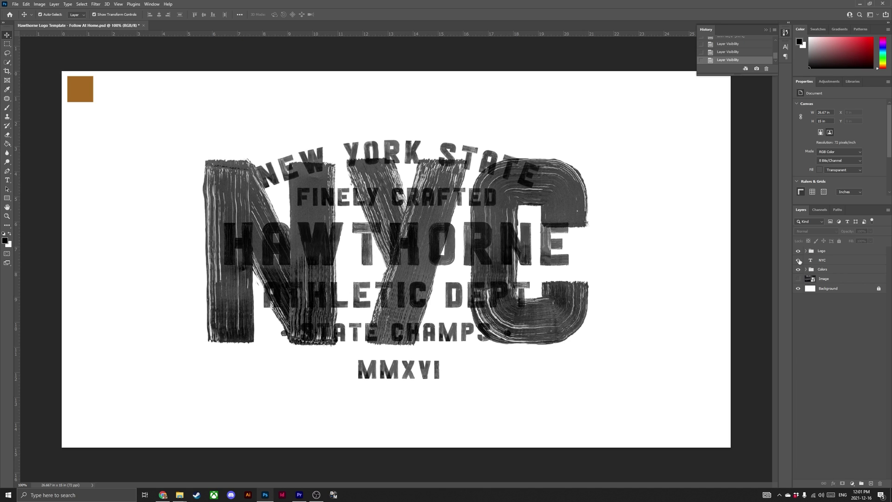
left_click(799, 261)
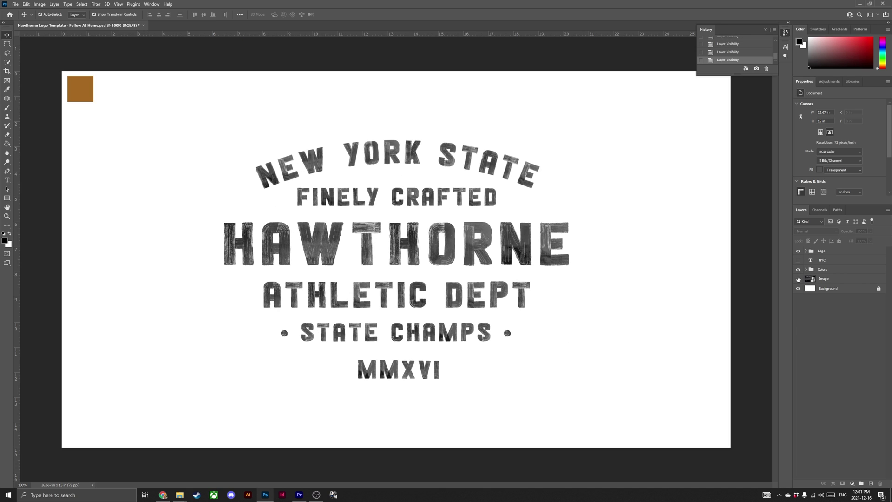
left_click(798, 270)
left_click(798, 270)
left_click(799, 279)
left_click(798, 279)
left_click(799, 279)
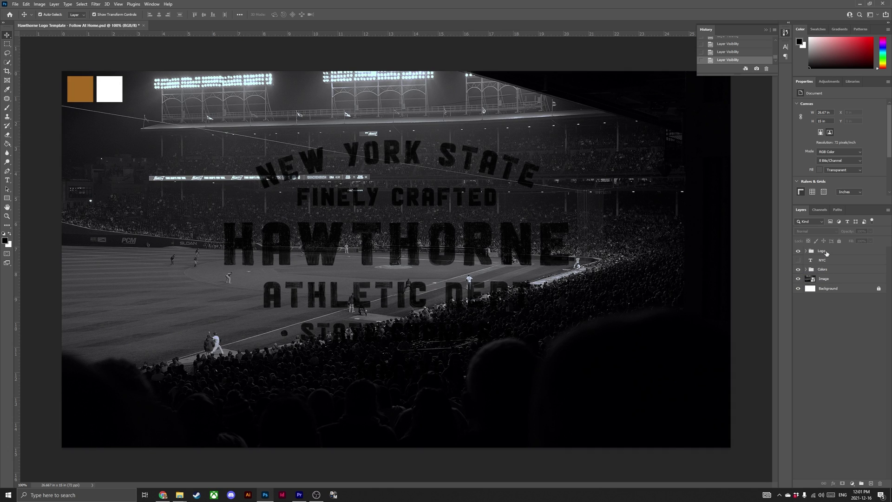
left_click(826, 252)
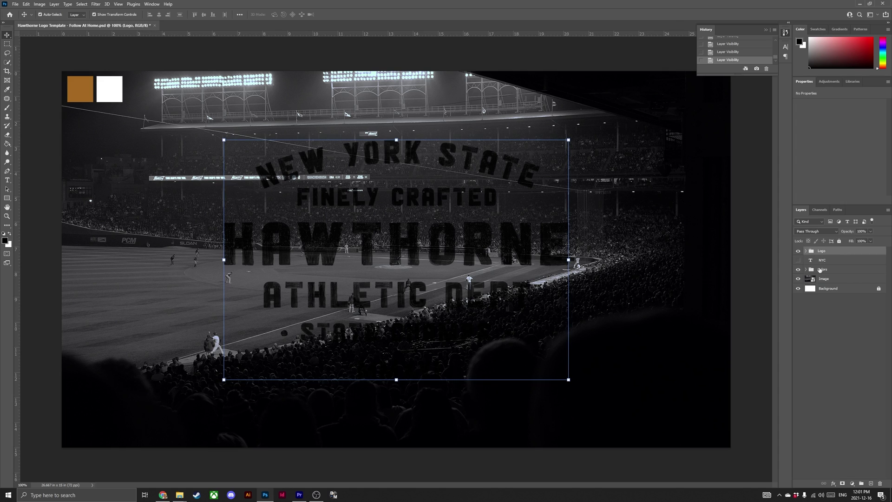
- Give the Logo group a white Color Overlay sampled from the white swatch
left_click(834, 485)
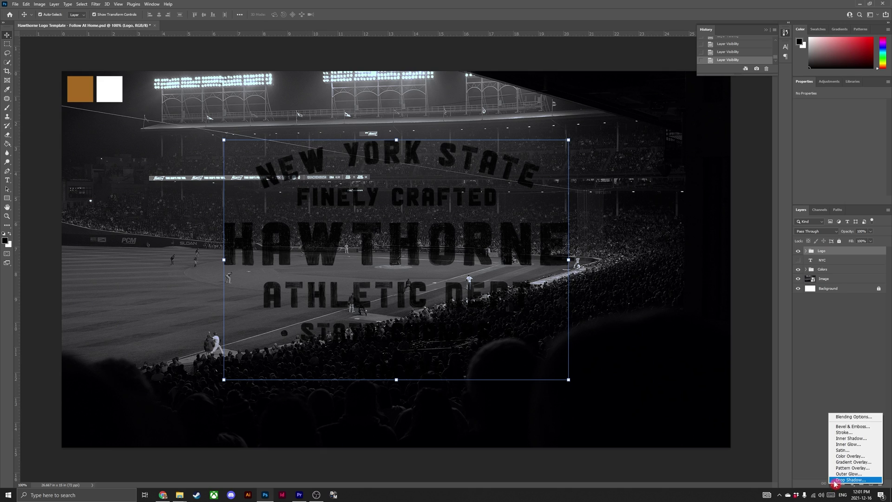
left_click(873, 459)
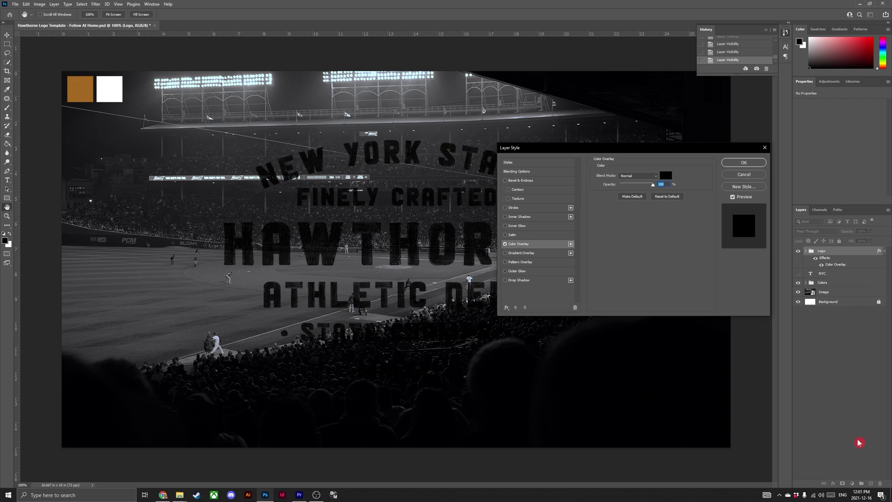
left_click(666, 176)
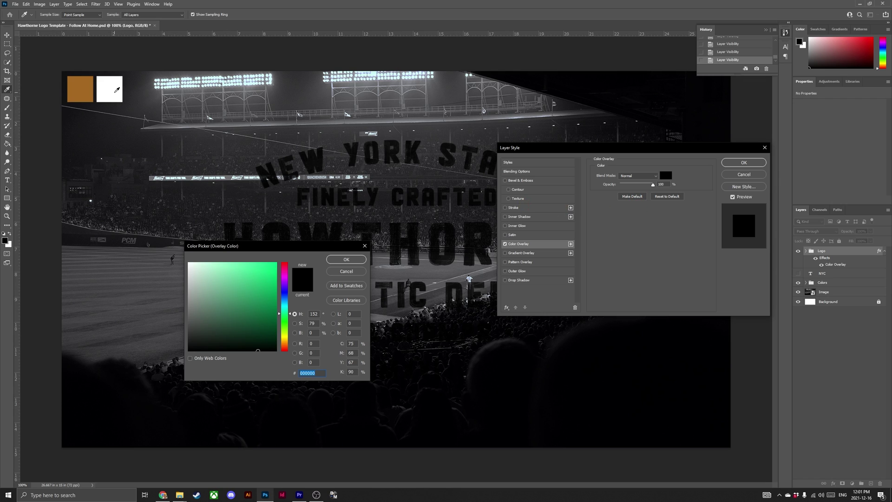
left_click(115, 92)
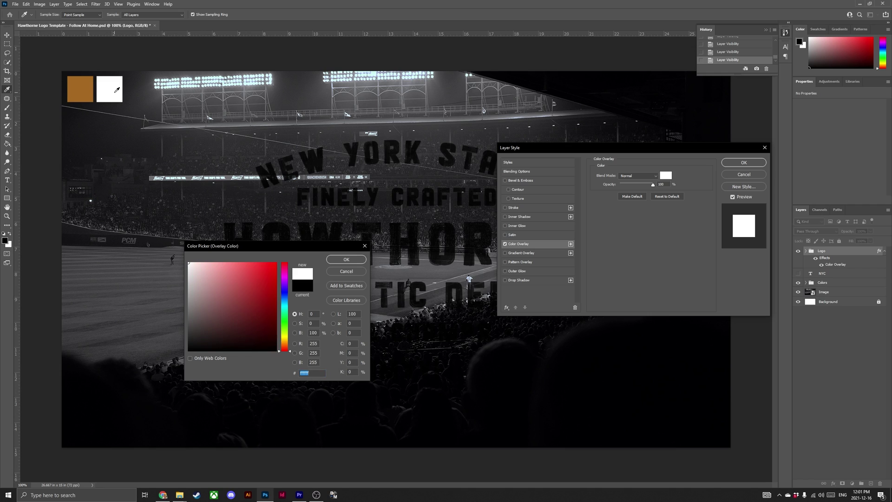
left_click(337, 261)
left_click(745, 163)
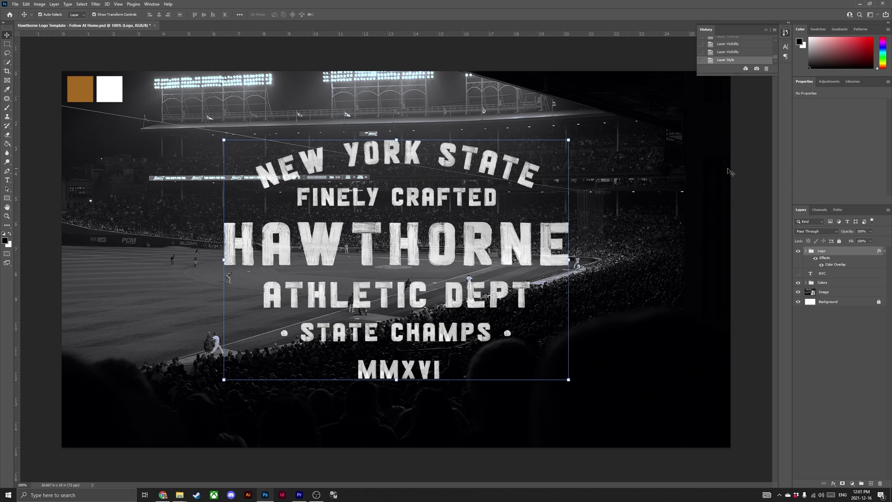
left_click(817, 249)
- Show the NYC text layer and add a brown a56a23 Color Overlay from the brown swatch
left_click(798, 274)
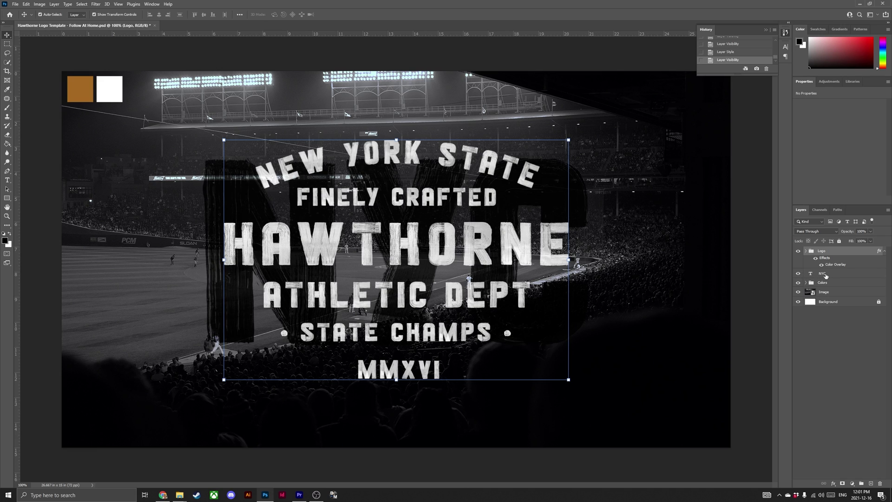
left_click(825, 277)
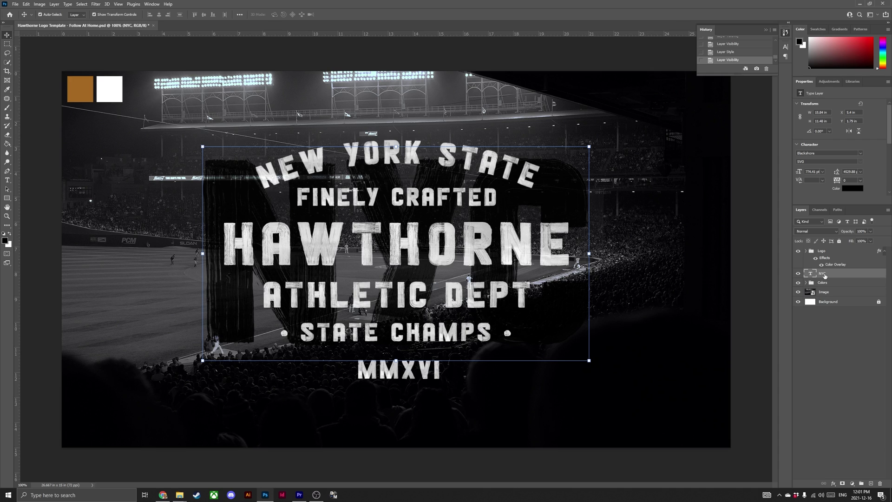
left_click(834, 484)
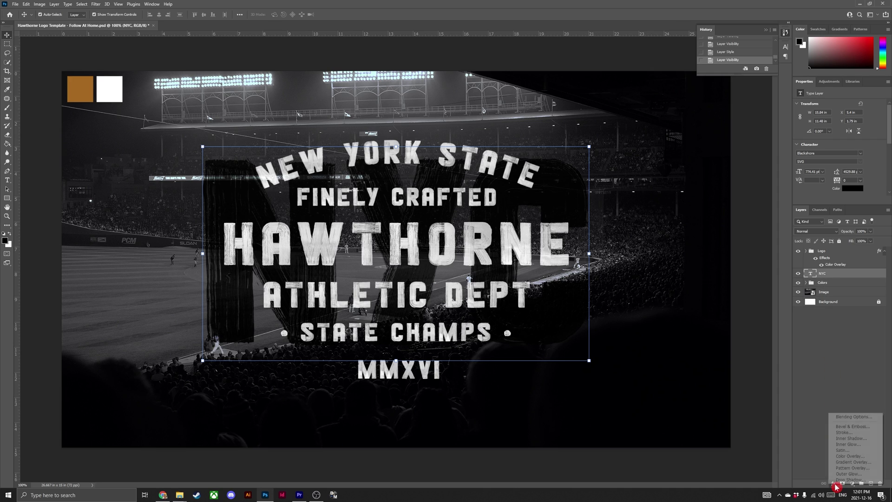
left_click(875, 457)
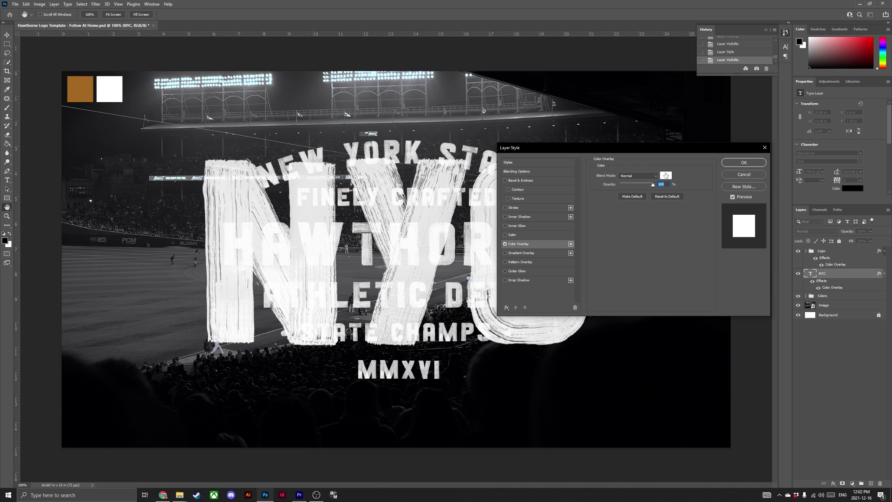
left_click(665, 176)
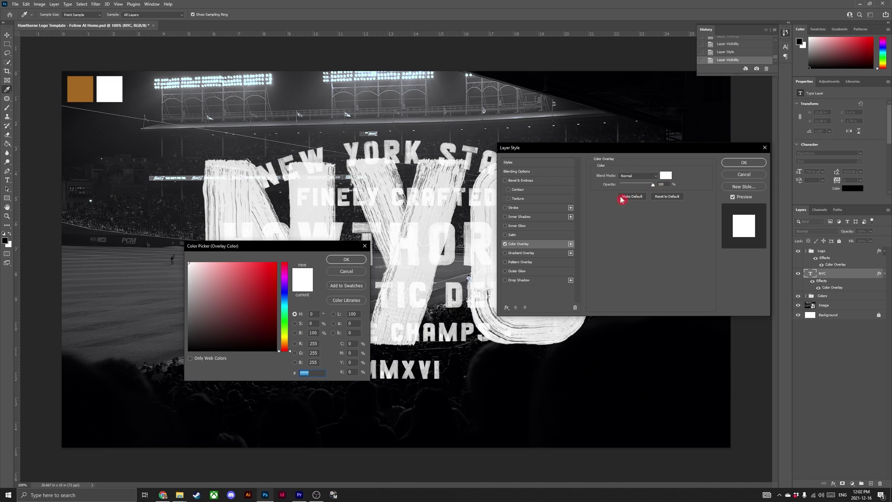
left_click(83, 89)
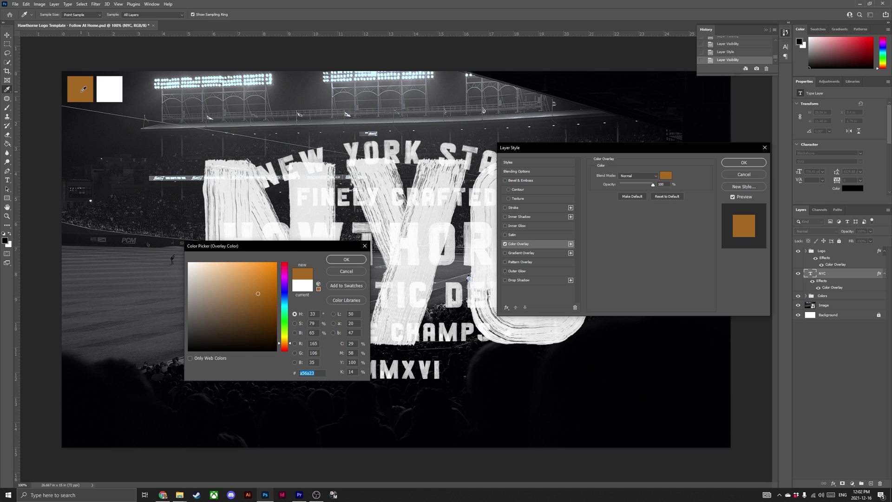
left_click(353, 264)
left_click(745, 163)
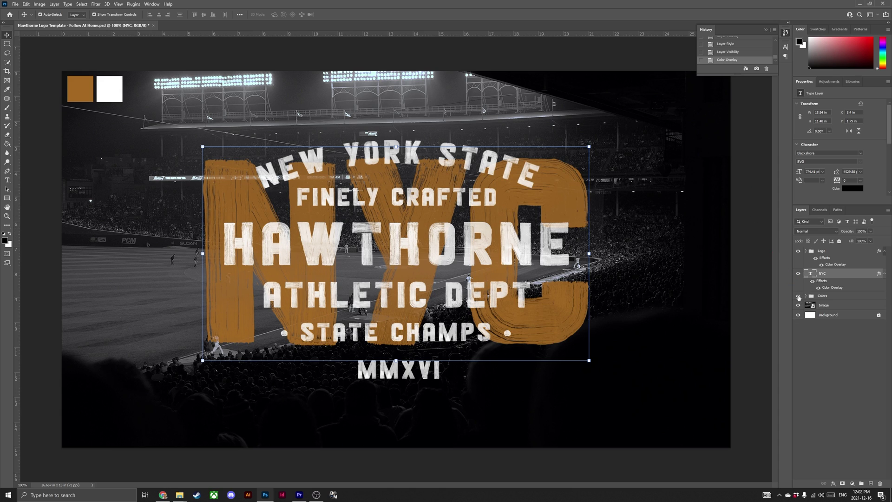
- Hide the Colors swatch group, deselect layers, close History and fit the canvas to screen
left_click(798, 296)
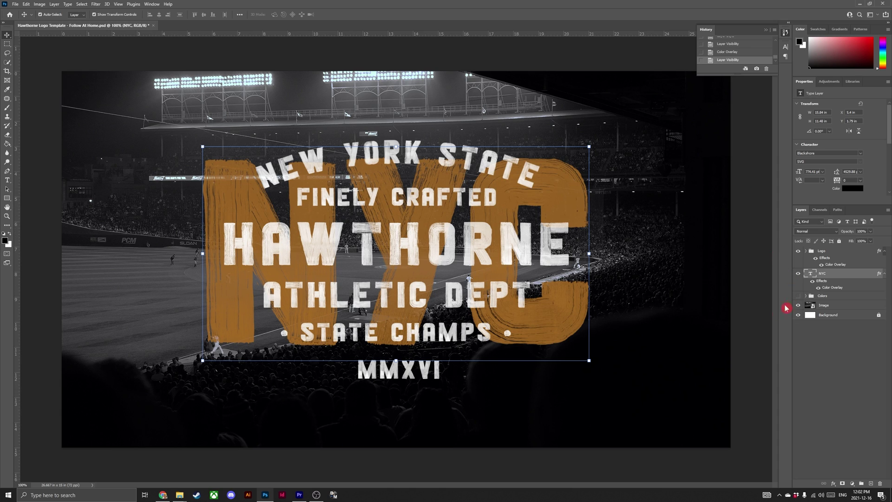
left_click(727, 321)
left_click(756, 321)
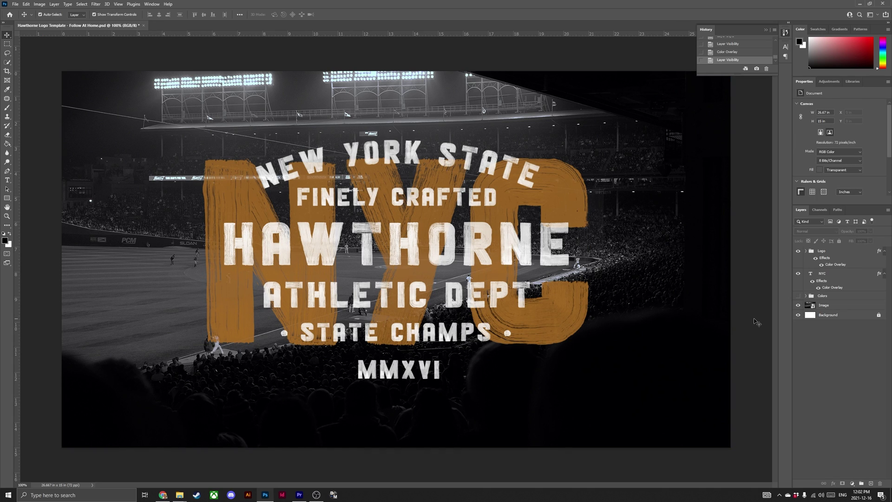
left_click(767, 29)
key("ctrl+0")
left_click(776, 186)
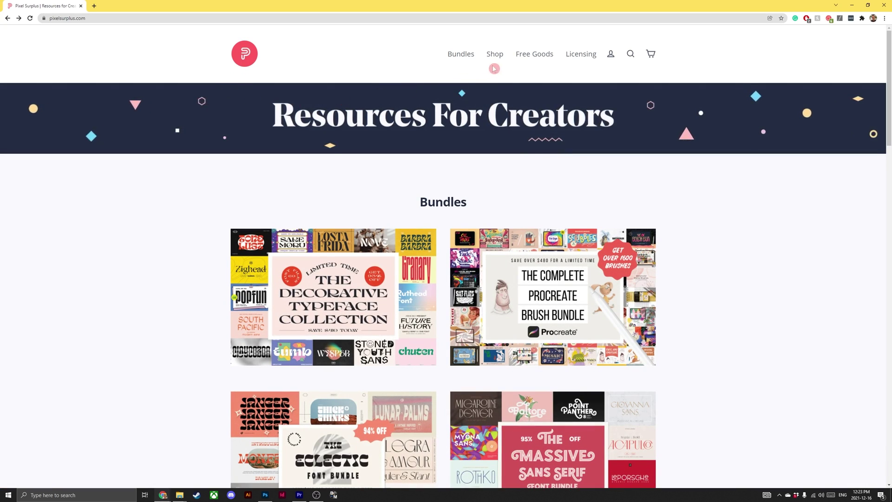
- Browse the Pixel Surplus Fonts shop and the Free Goods categories
left_click(508, 123)
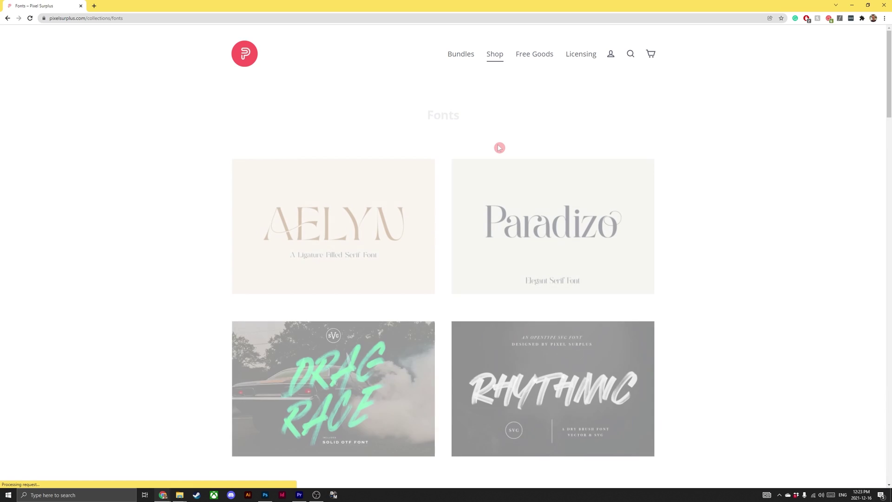
scroll(519, 160, "down", 3)
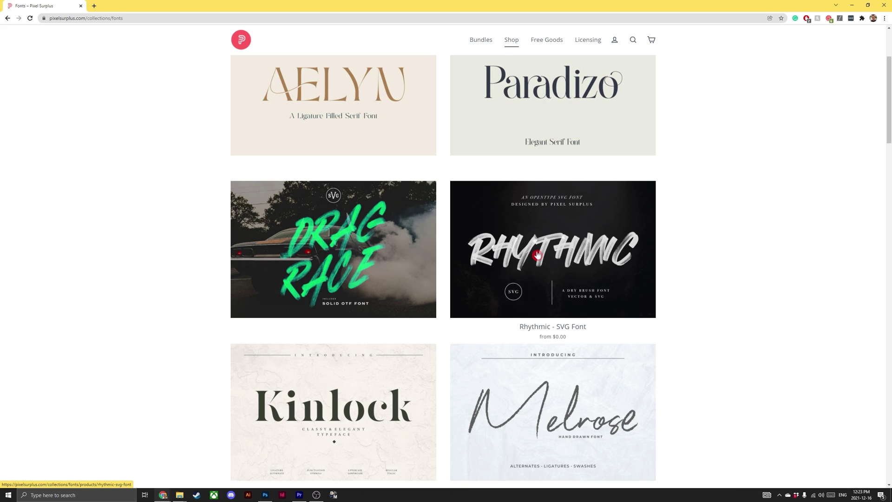
left_click(544, 41)
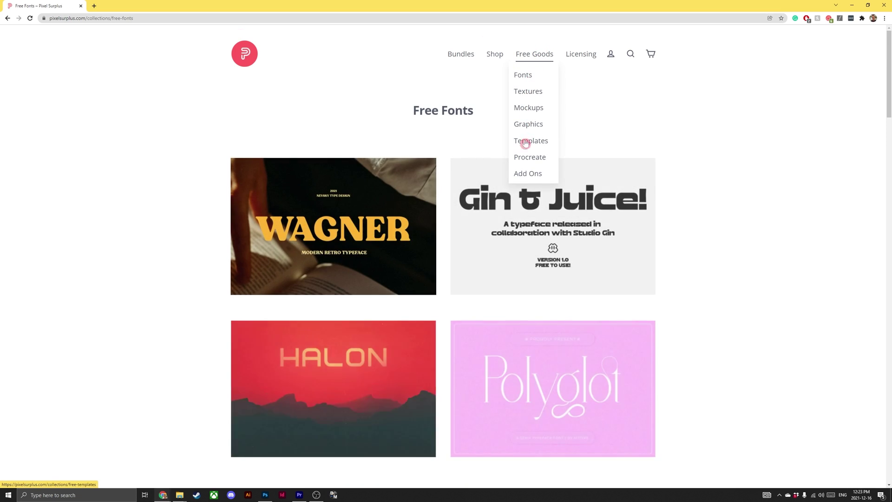
scroll(507, 229, "down", 4)
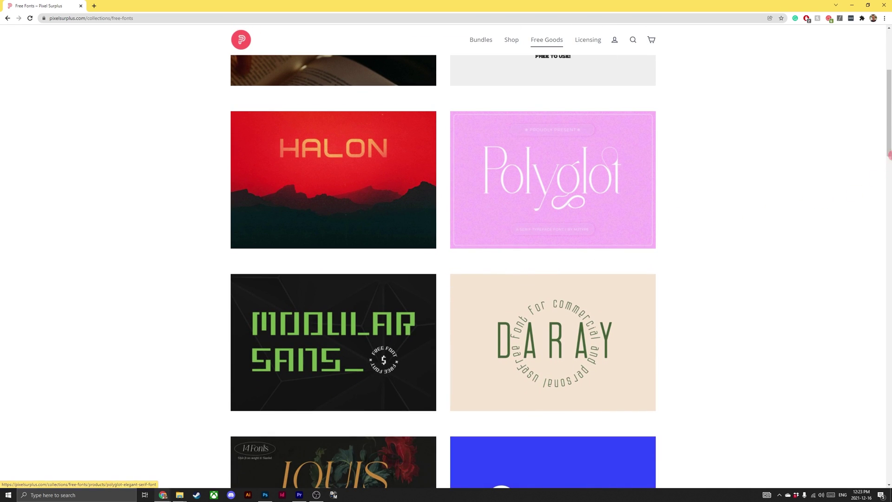
left_click_drag(888, 134, 866, 90)
- Open The Ultimate Vintage Collection from Bundles and view its font collage image
left_click(468, 60)
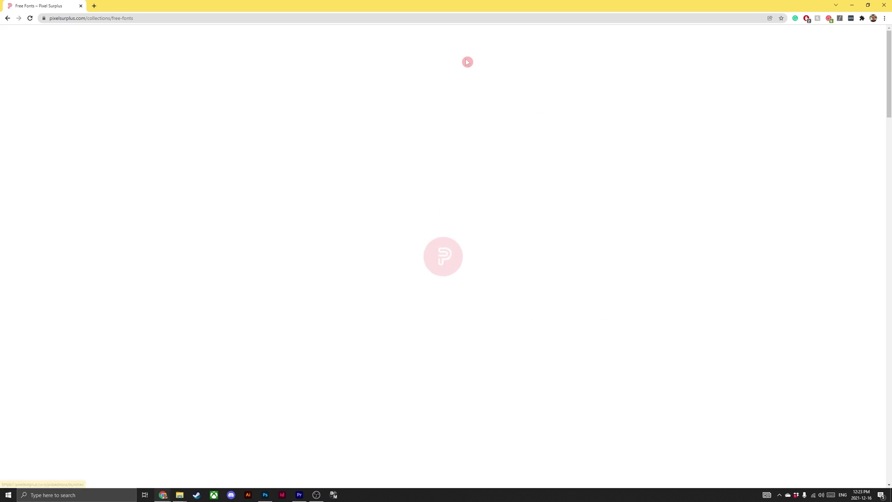
mouse_move(888, 143)
left_mouse_down()
mouse_move(888, 305)
mouse_move(878, 223)
mouse_move(870, 221)
left_mouse_up()
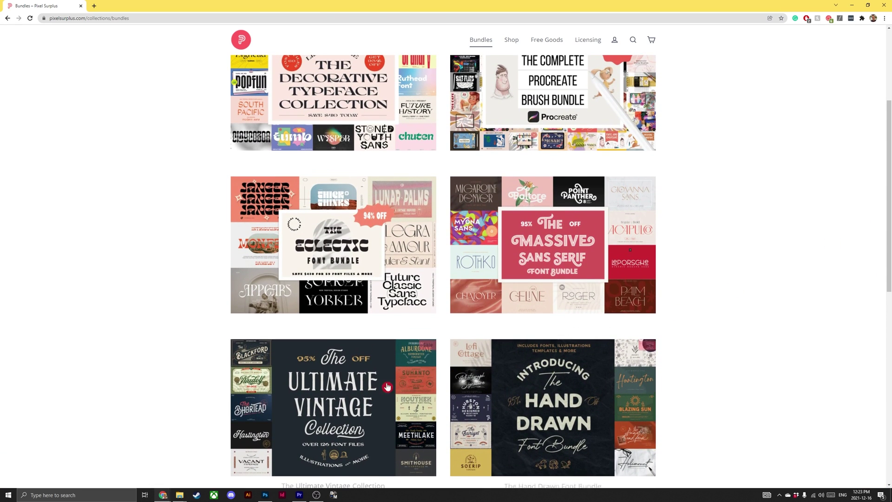
left_click(367, 389)
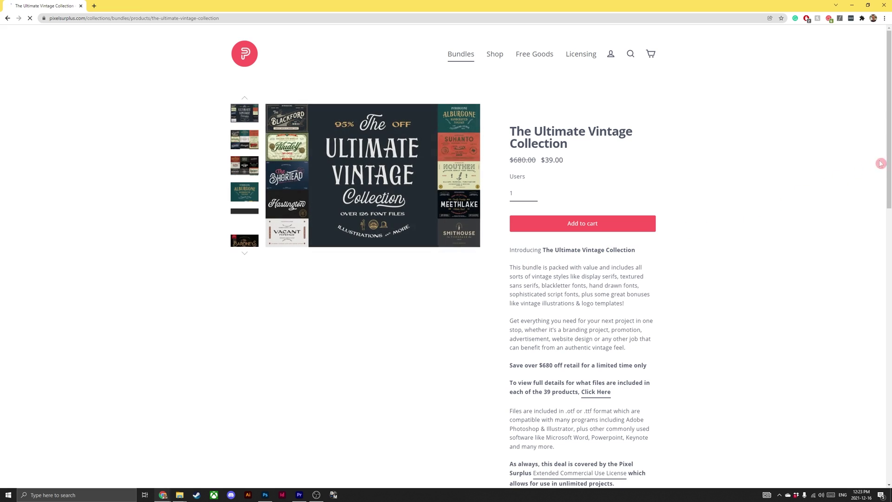
left_click_drag(889, 141, 889, 142)
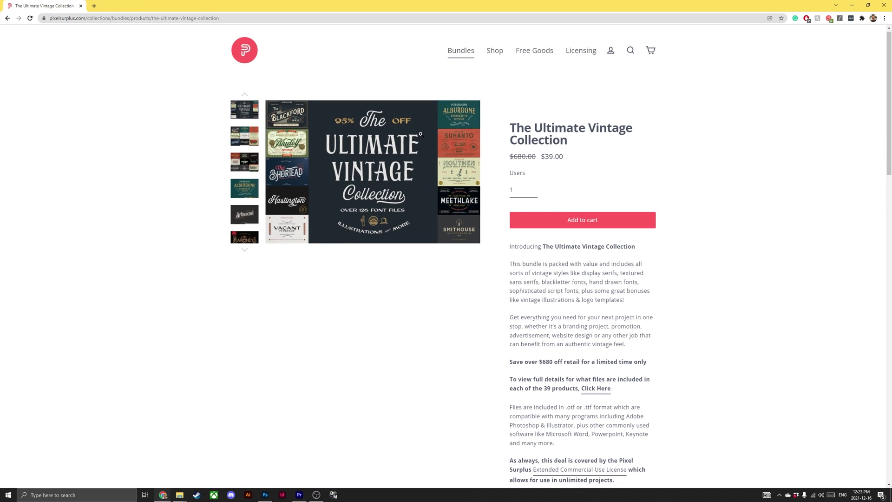
left_click(249, 135)
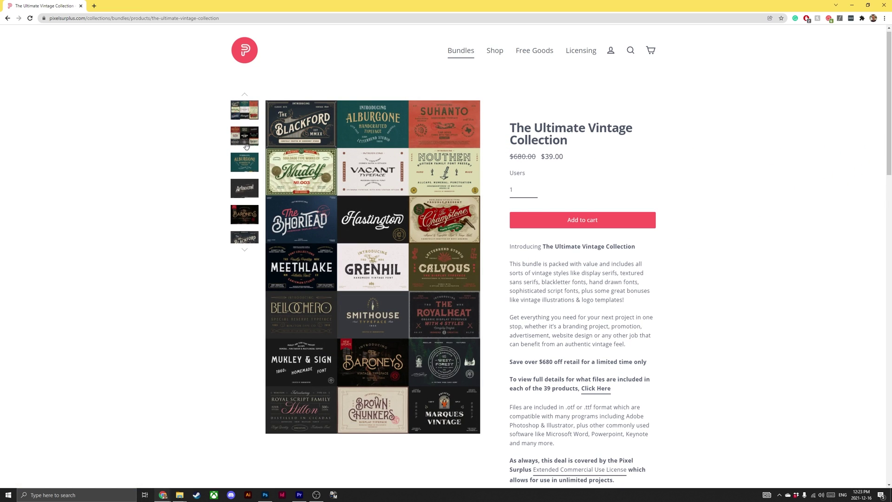